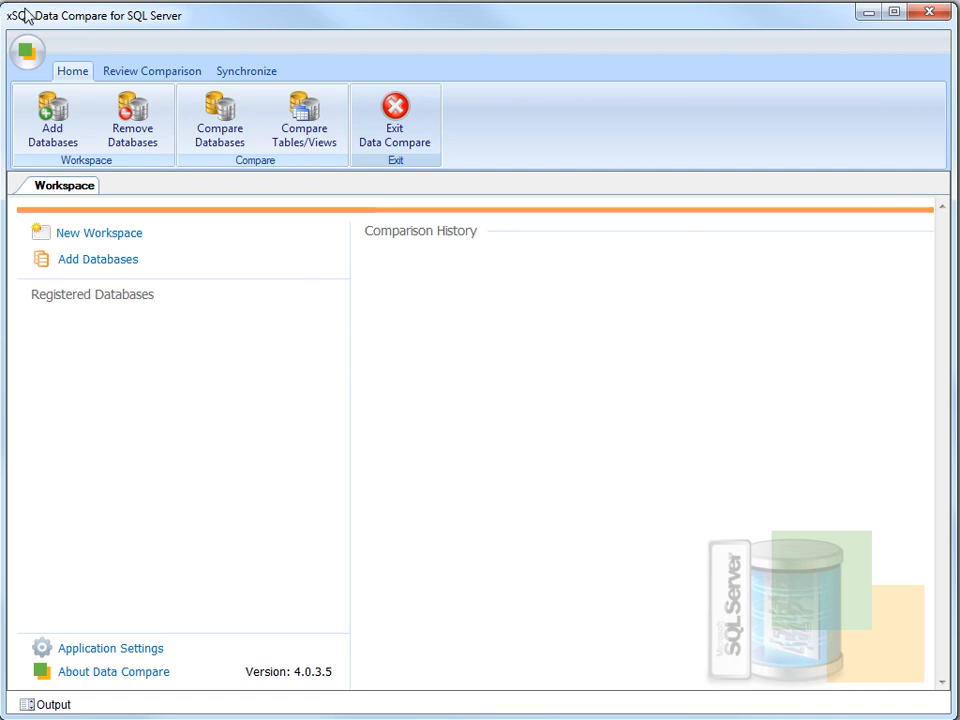
- Connect to server xSQLDemo2008 with SQL Server login credentials and load its database list
left_click(55, 125)
type("xSQLDemo2008")
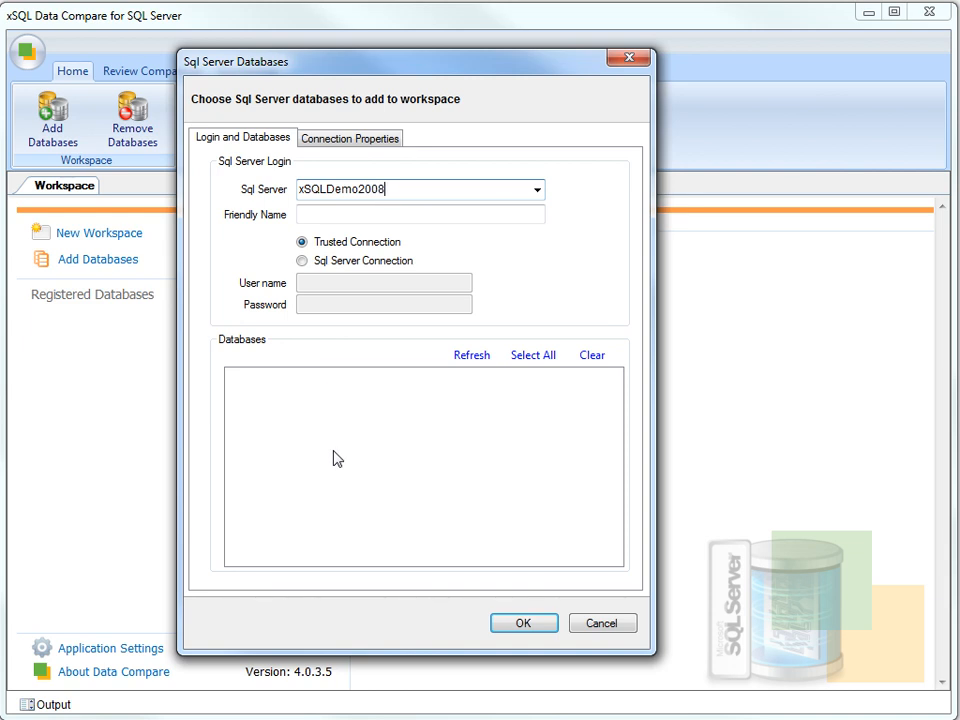
left_click(303, 261)
type("xsqldemo")
key("Tab")
type("xsq")
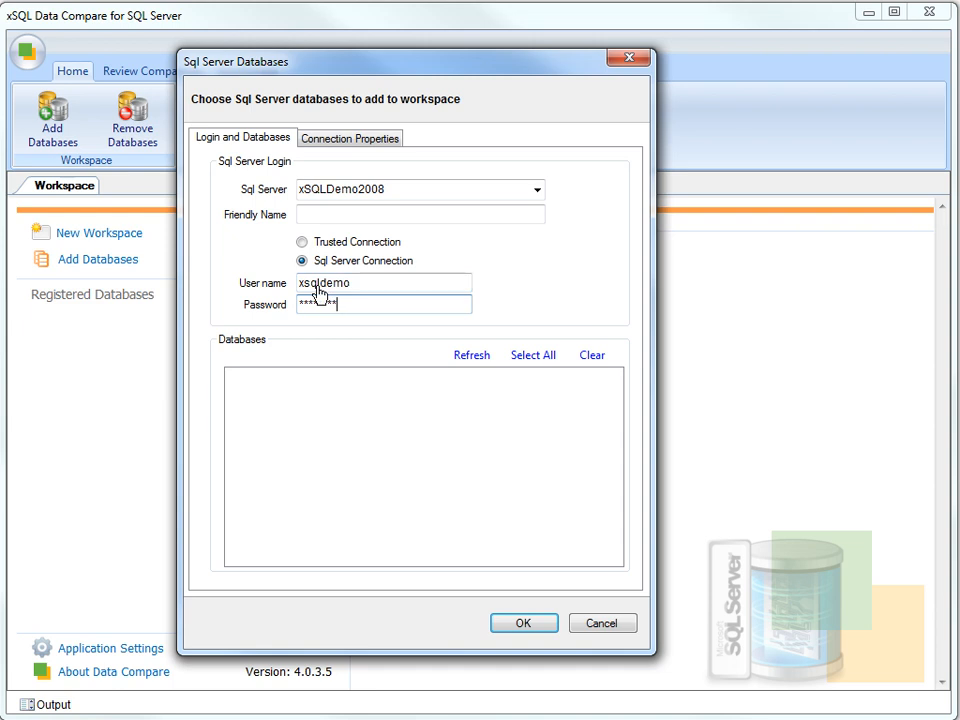
left_click(472, 356)
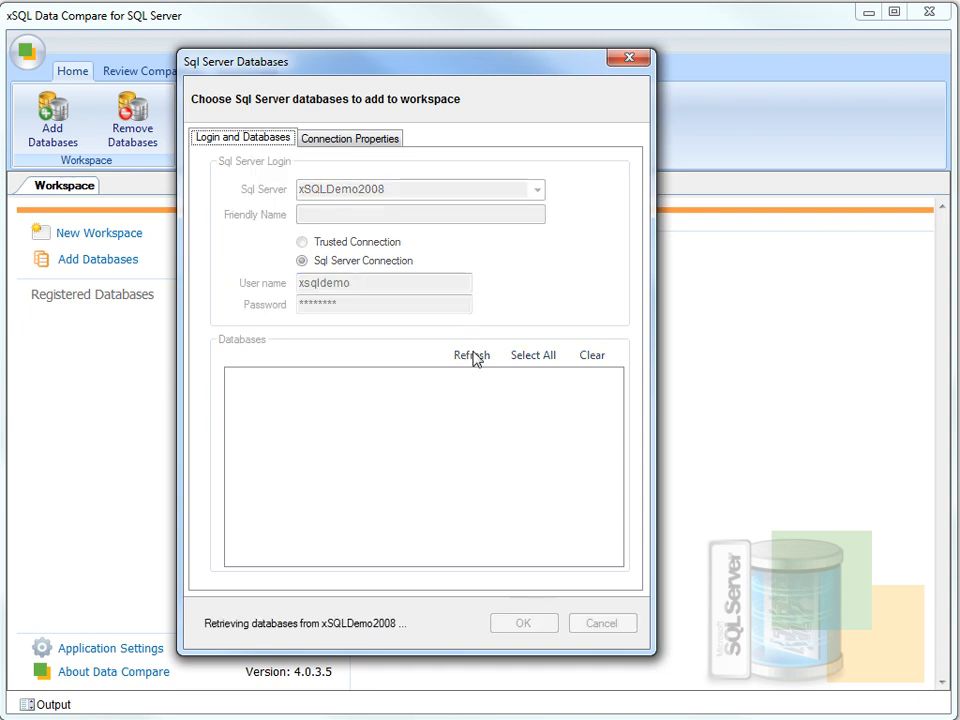
- Register AdventureWorks, AdventureWorks2008 and AdventureWorks2008R2, then enter server xSQLDemo2005 for the next batch
left_click(233, 390)
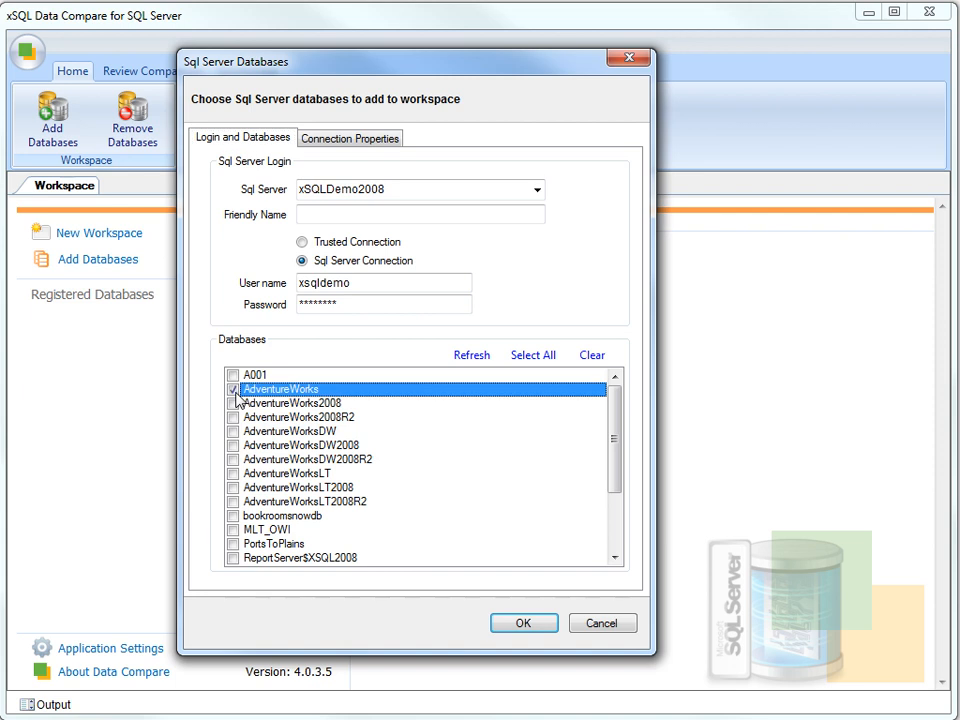
left_click(233, 404)
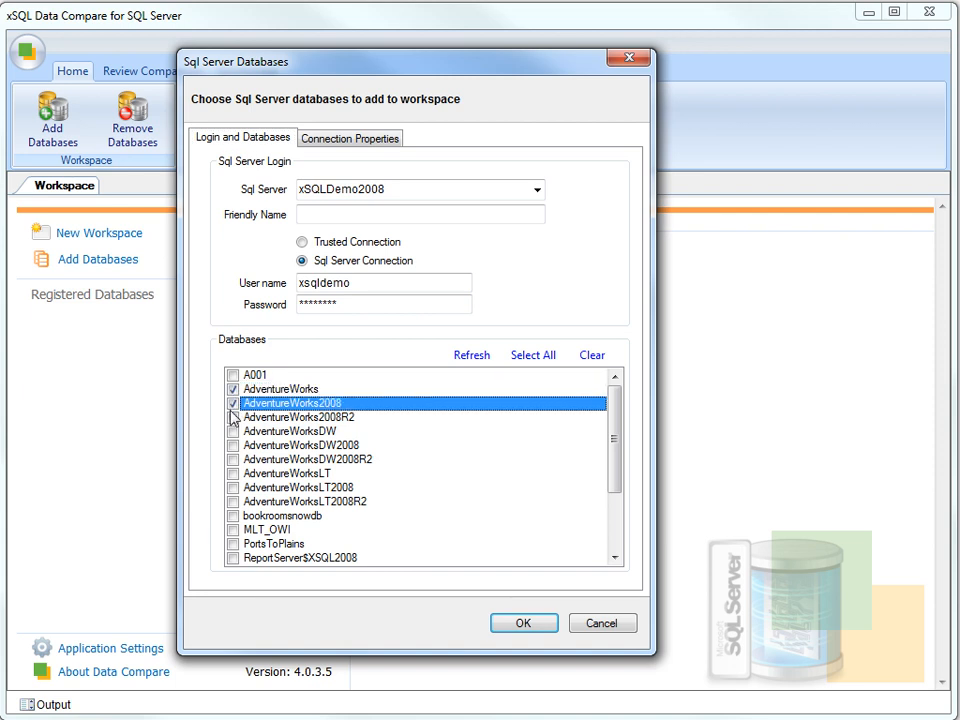
left_click(233, 417)
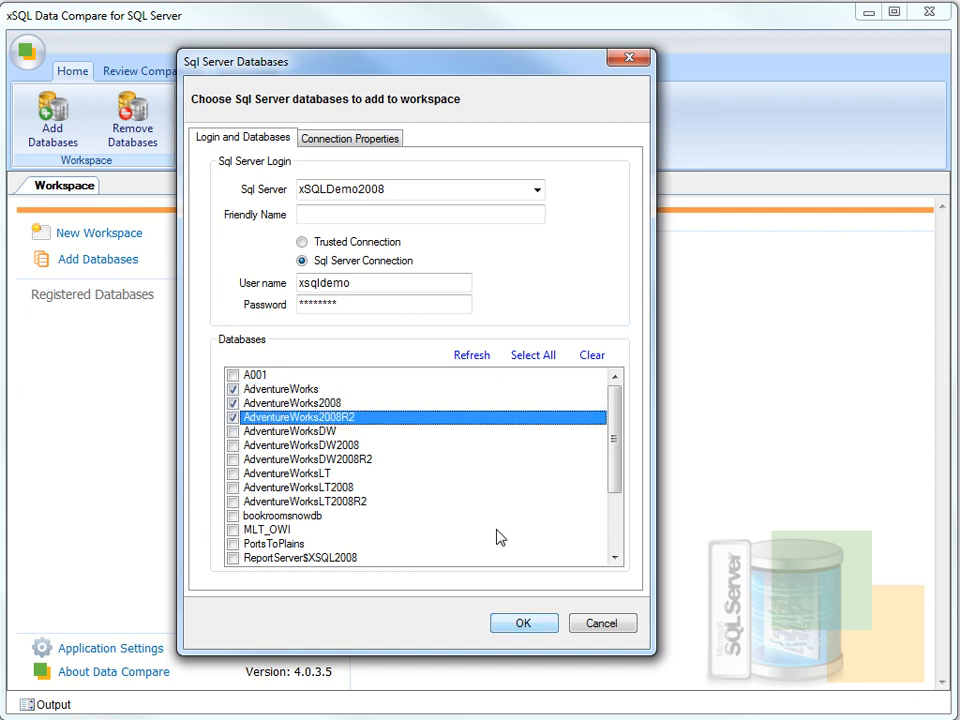
left_click(521, 622)
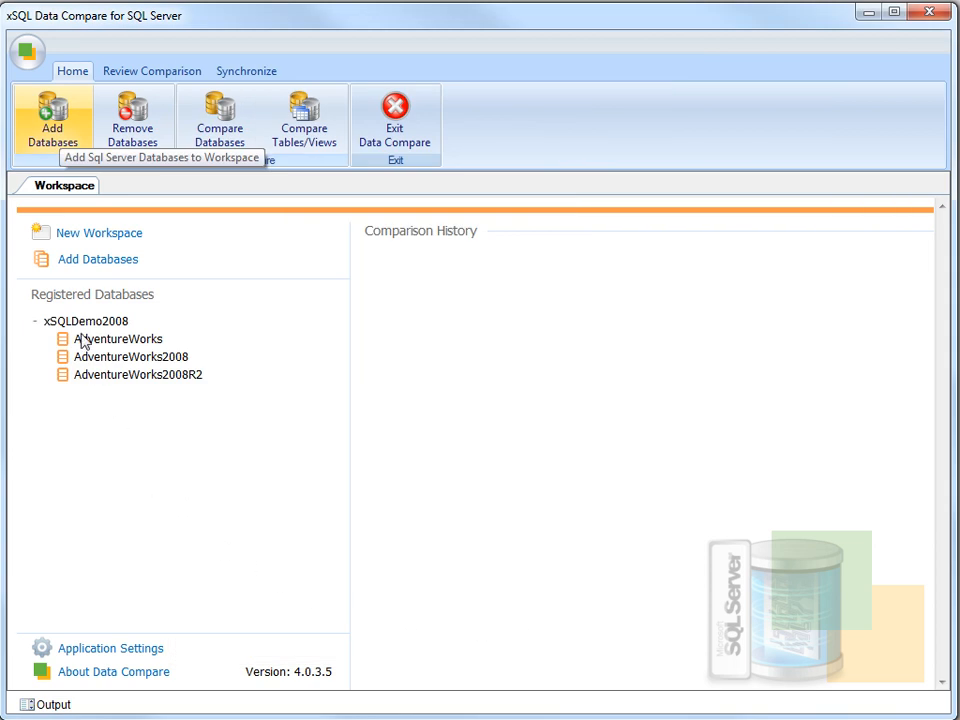
left_click(53, 126)
type("xSQLDemo2005")
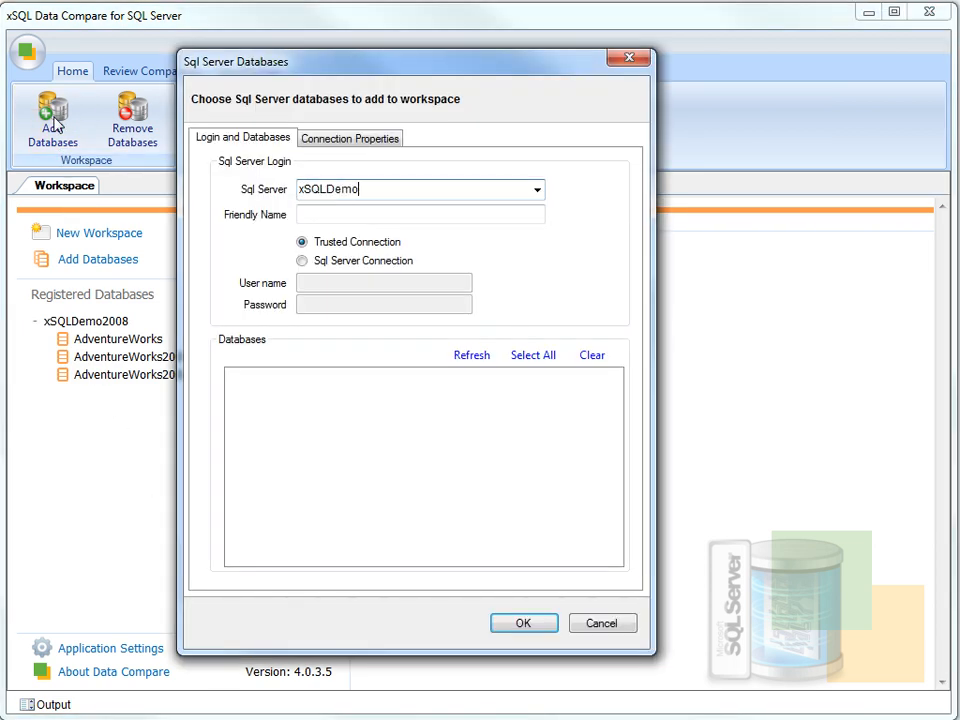
- Connect to xSQLDemo2005 with SQL Server login credentials and list its databases
left_click(301, 262)
type("xsqldemo")
left_click(317, 301)
type("**")
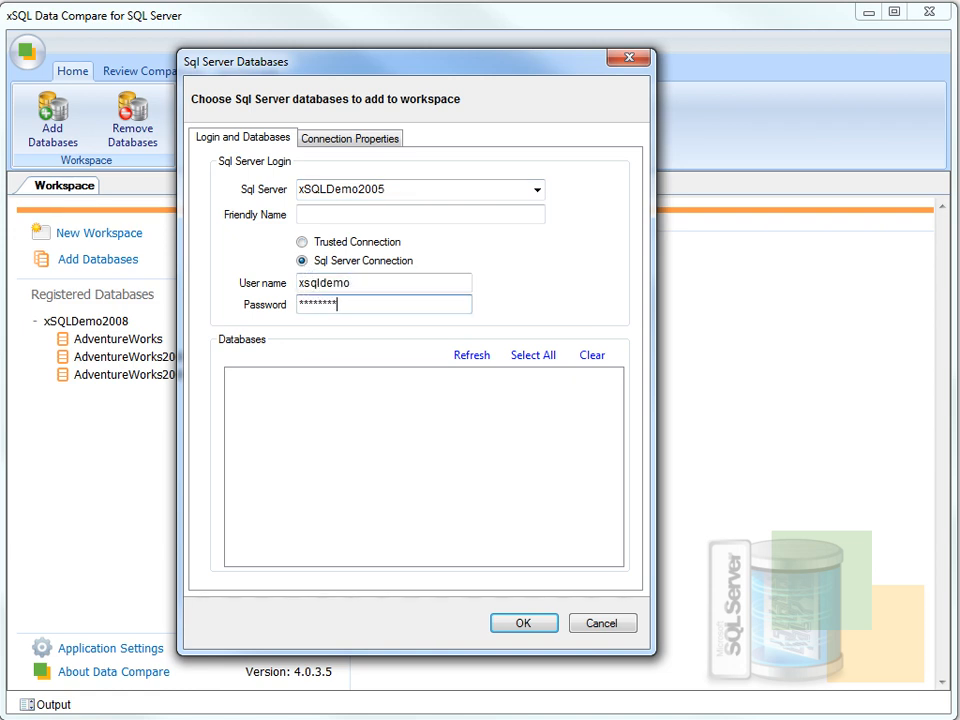
left_click(472, 357)
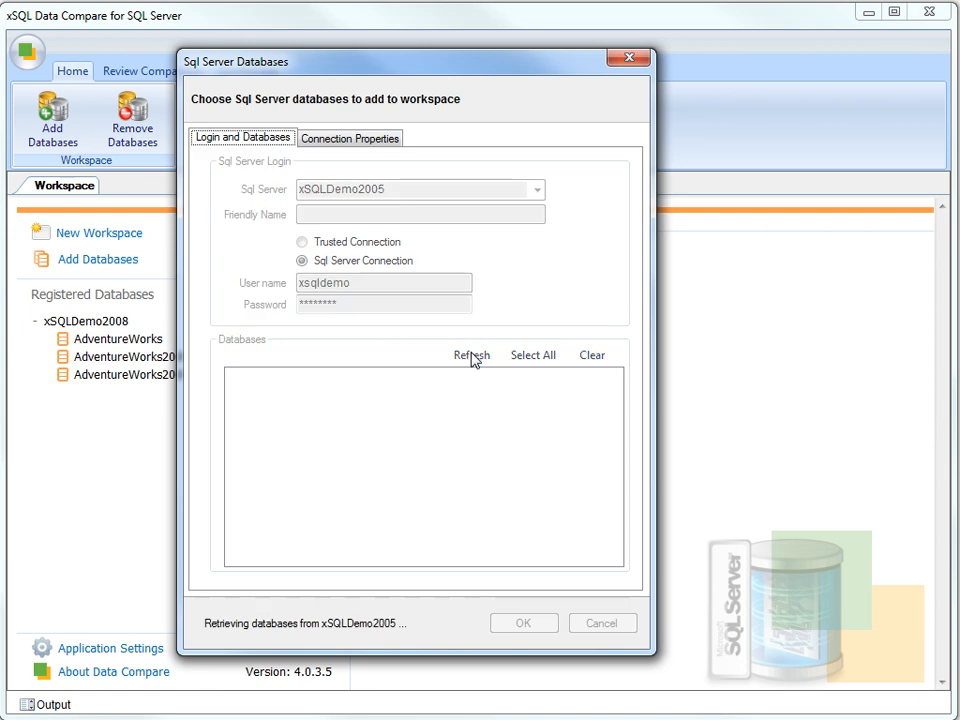
- Check AW_DEV and AW_PROD and add them to the workspace
left_click(234, 389)
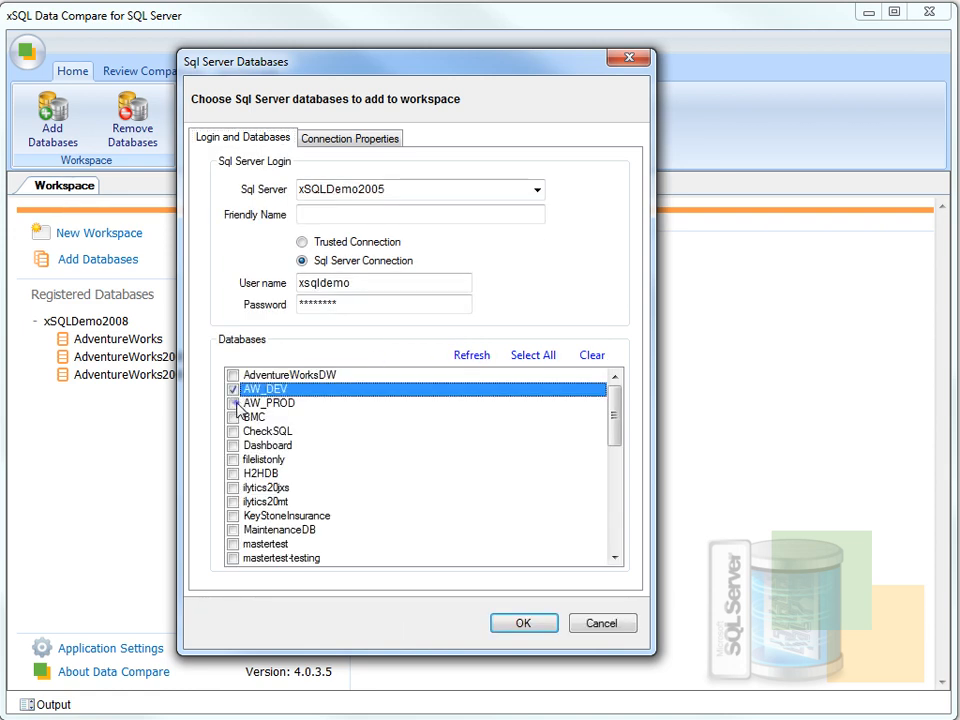
left_click(234, 403)
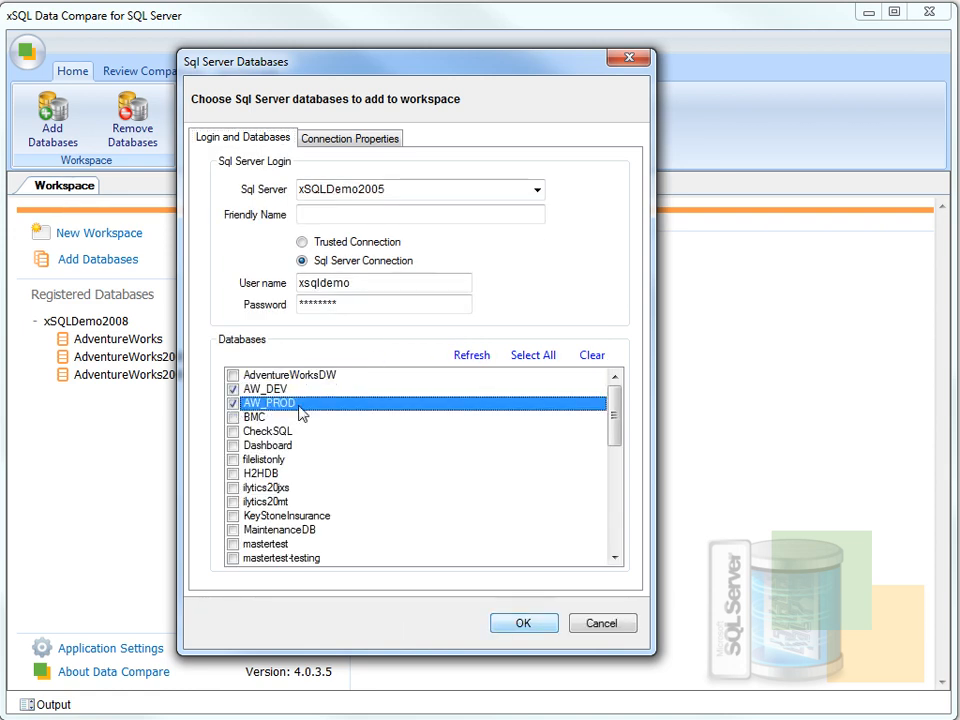
left_click(521, 624)
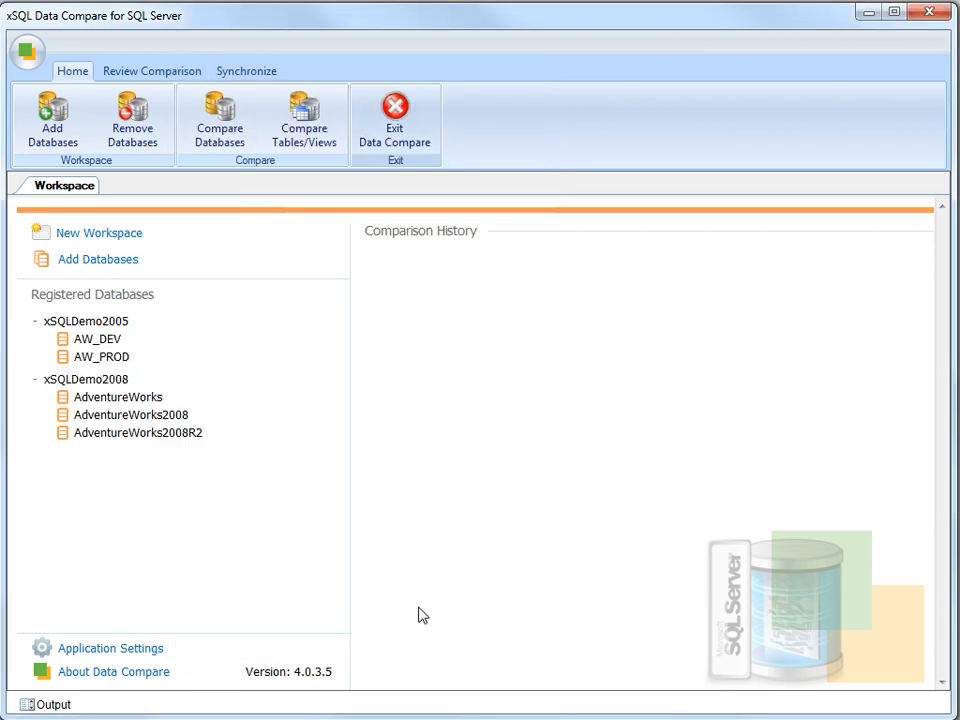
- Start a comparison with AW_PROD on the left and xSQLDemo2008's AdventureWorks2008 on the right
left_click(225, 126)
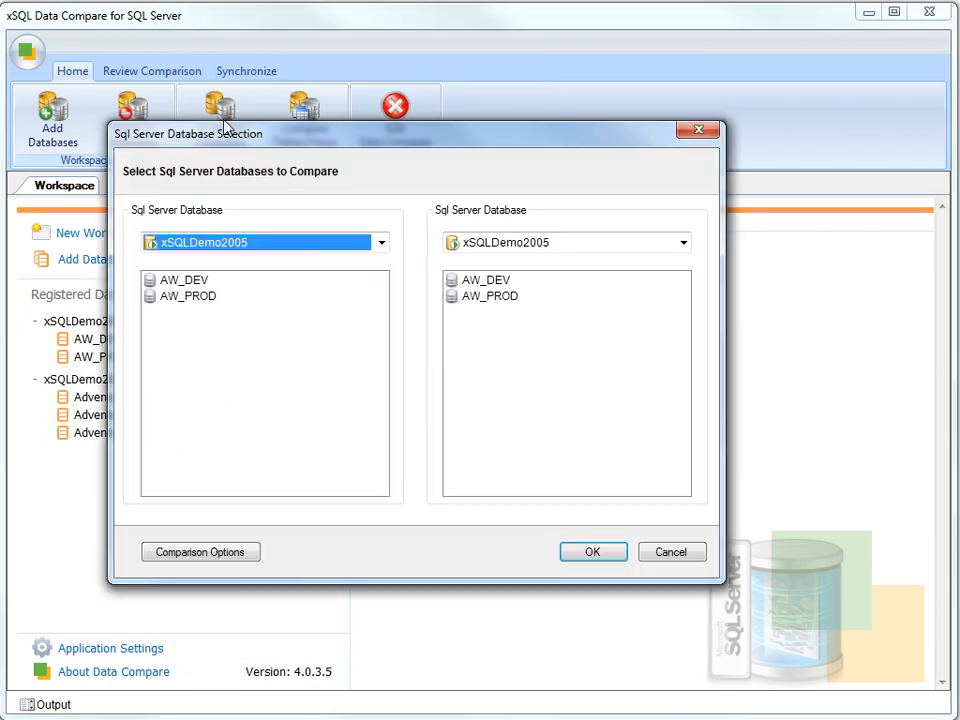
left_click(200, 297)
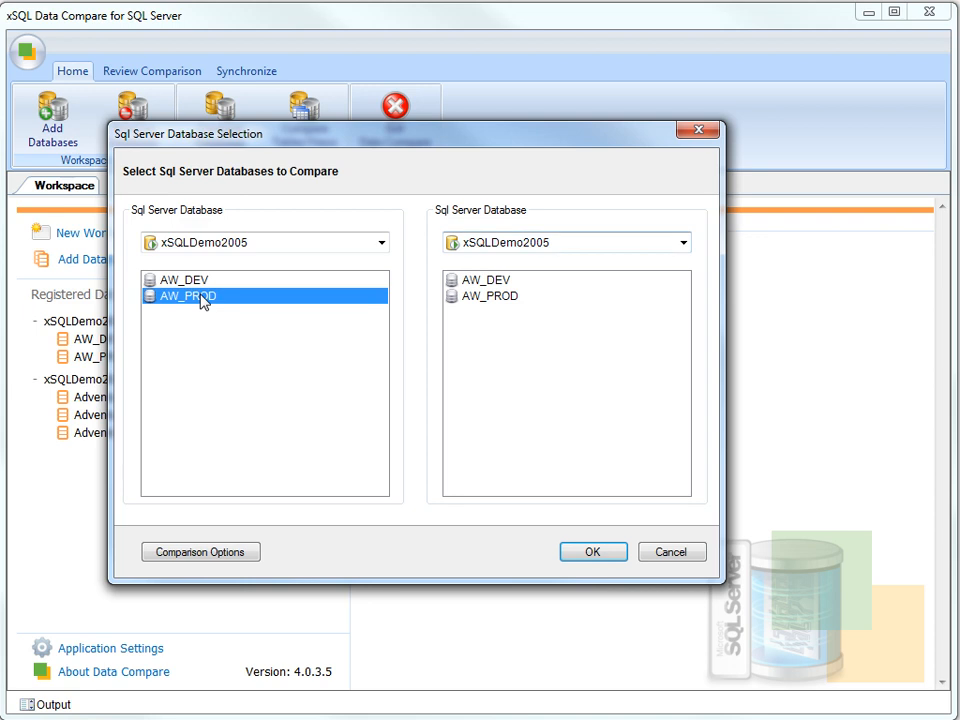
left_click(487, 245)
left_click(502, 280)
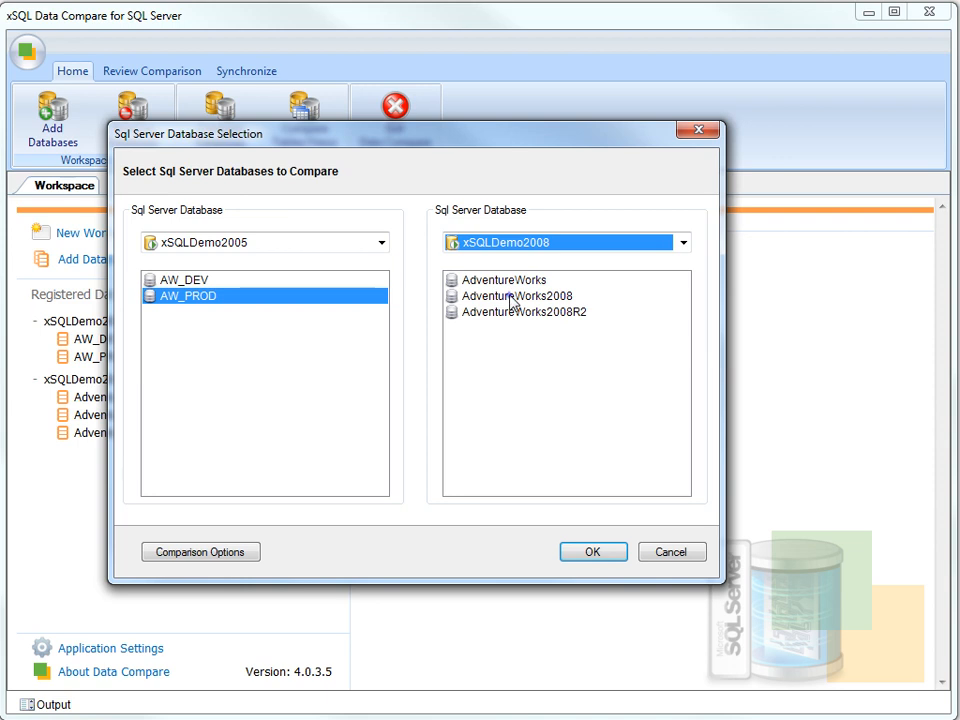
left_click(511, 297)
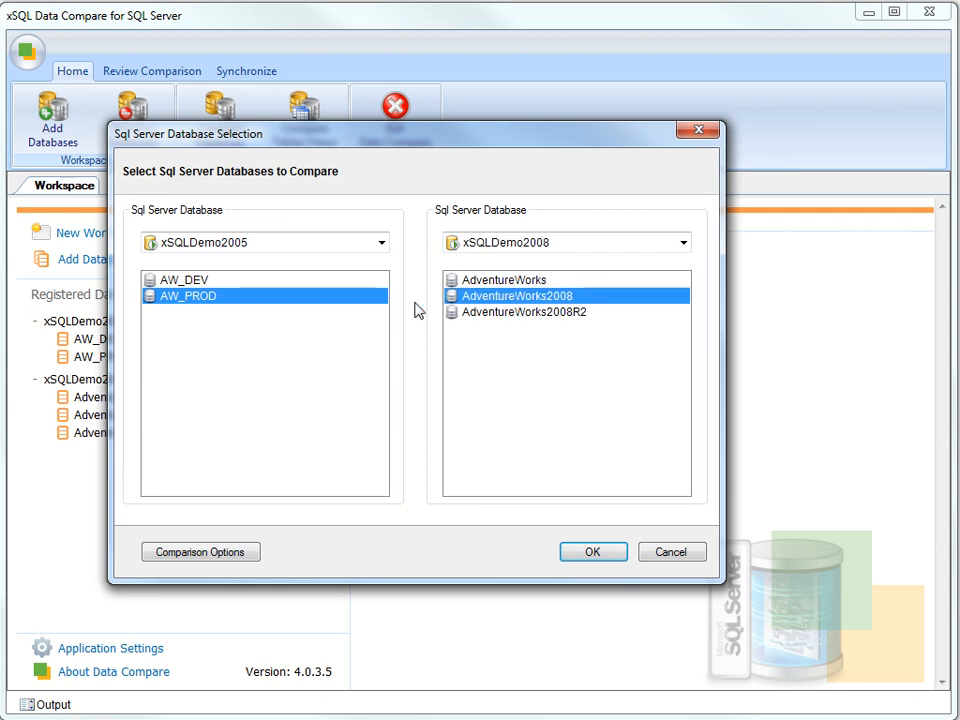
- Turn on trimming of leading and trailing spaces in Comparison Options, review scripting settings, and accept
left_click(236, 556)
mouse_move(165, 426)
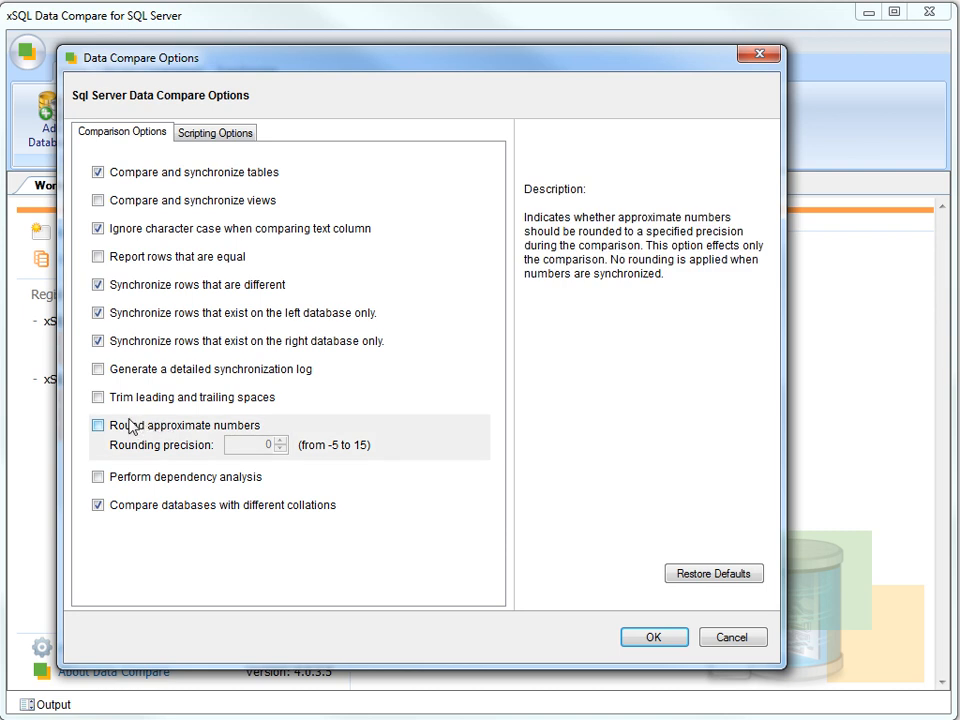
left_click(100, 398)
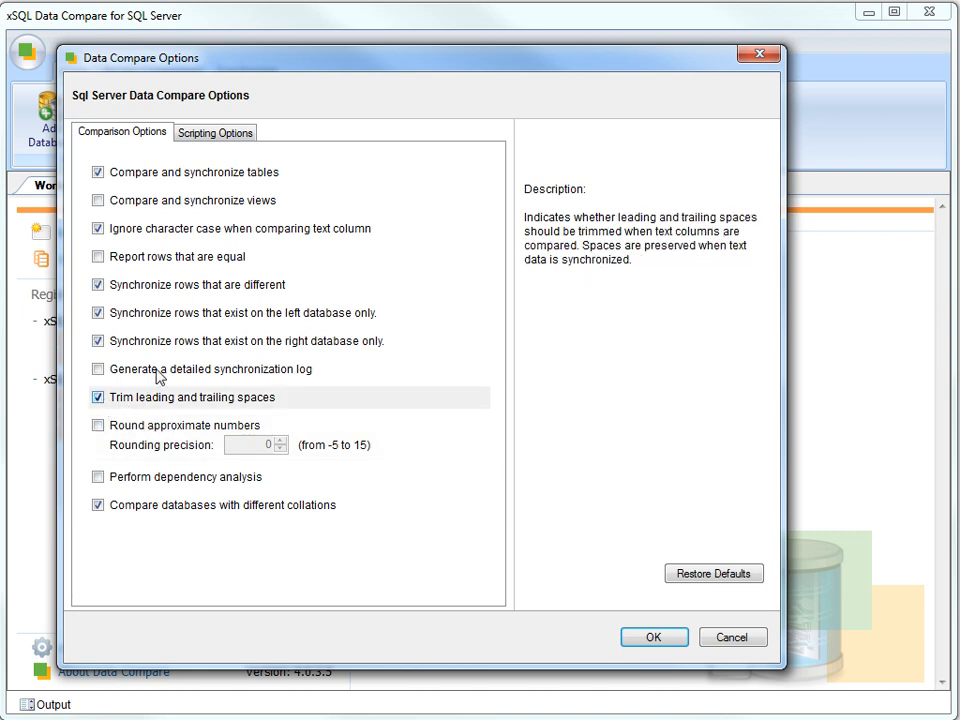
left_click(202, 131)
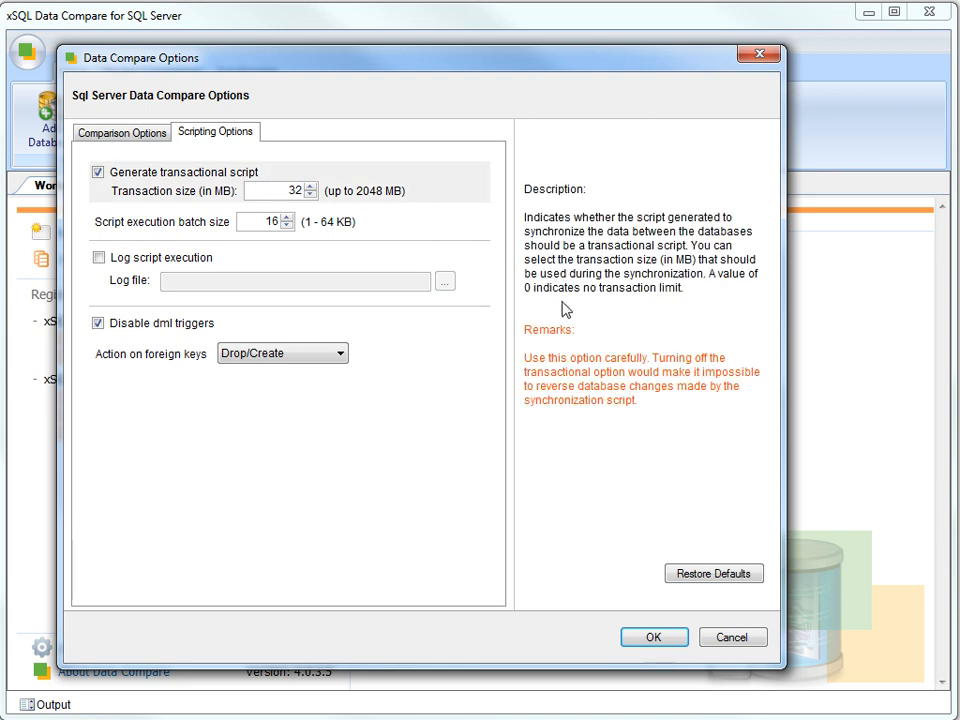
left_click(655, 634)
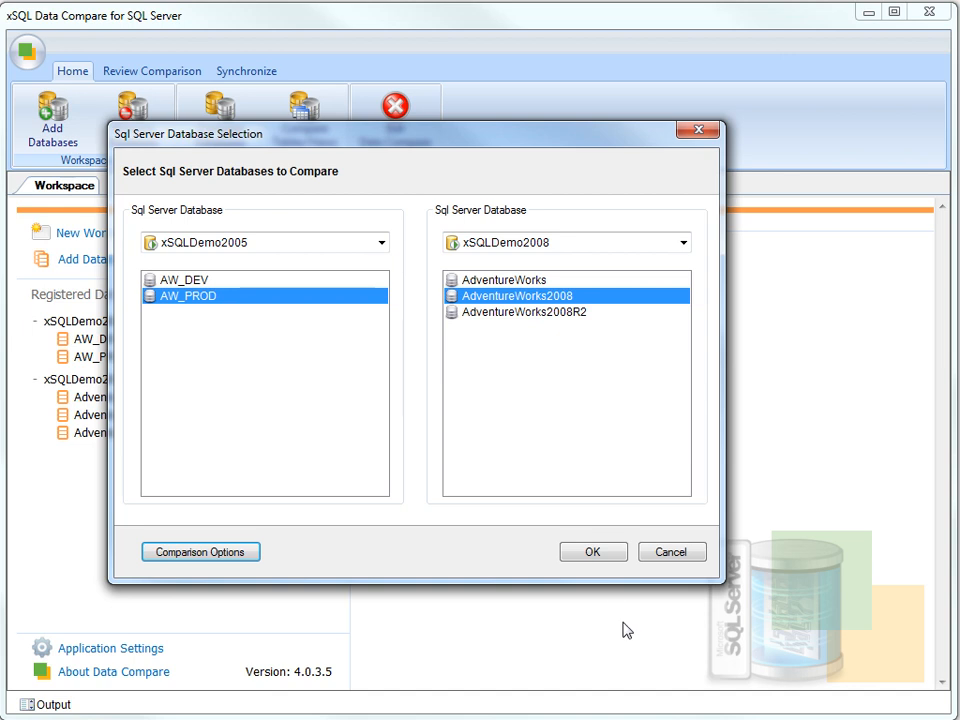
- Analyze the two databases and resize the Mapped Objects grid to show owner and key columns
left_click(596, 552)
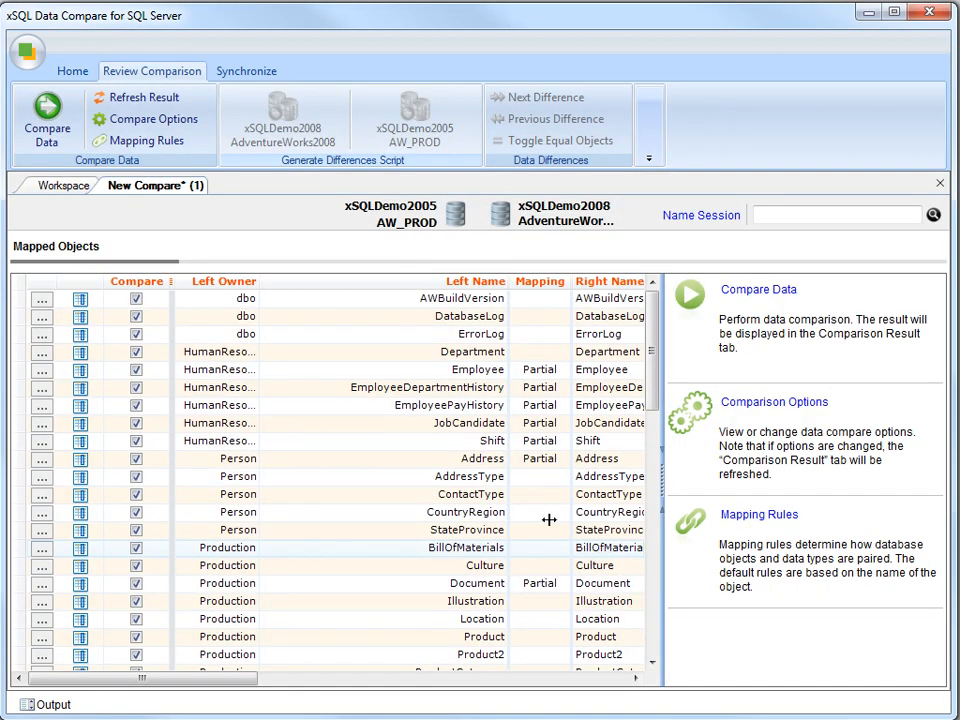
left_click_drag(507, 281, 390, 281)
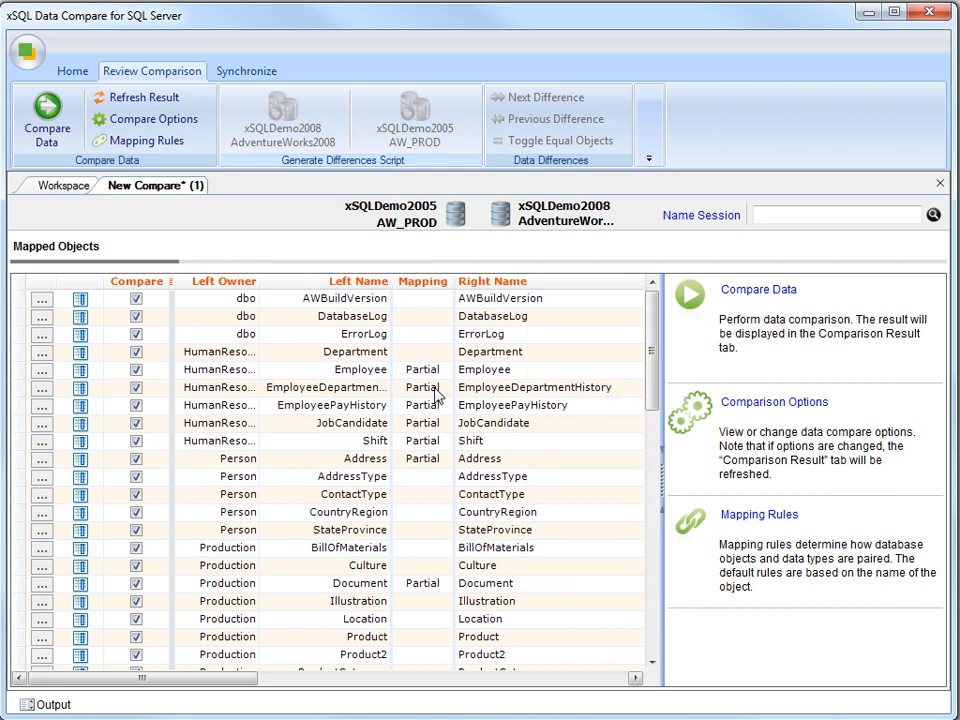
left_click(448, 681)
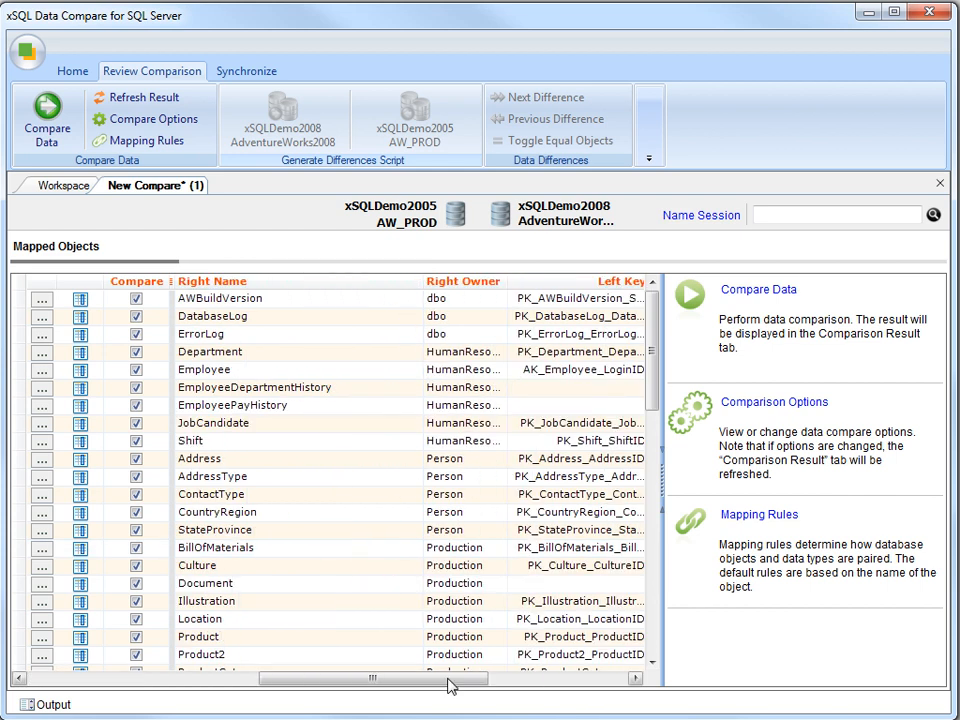
left_click(598, 681)
left_click_drag(561, 681, 205, 697)
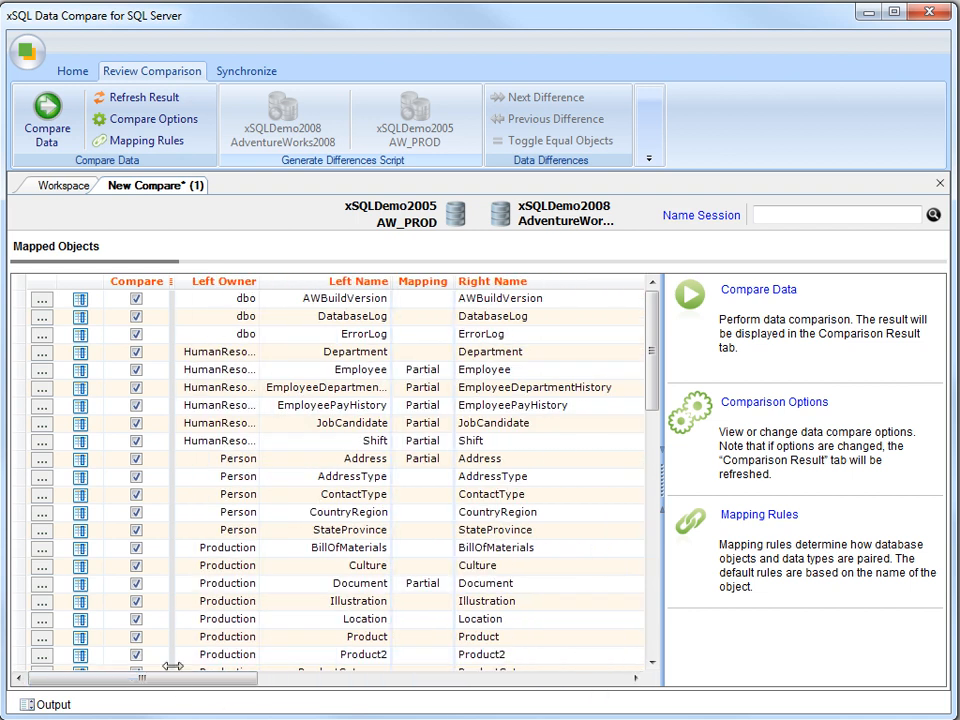
left_click(173, 667)
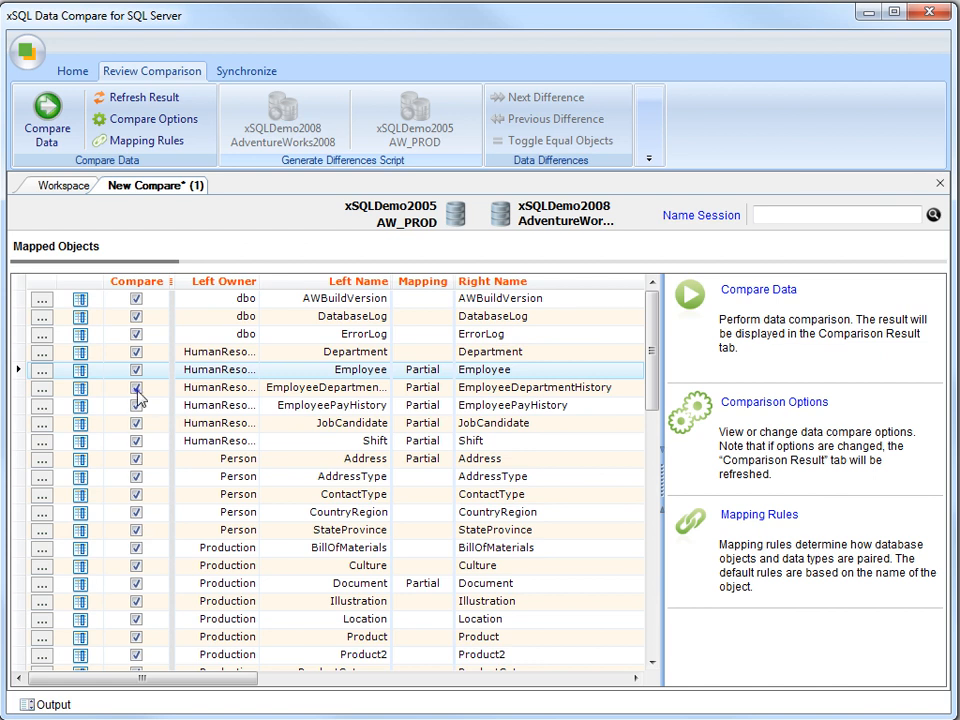
- Uncheck Compare for the EmployeeDepartmentHistory, EmployeePayHistory and Document tables
left_click(137, 393)
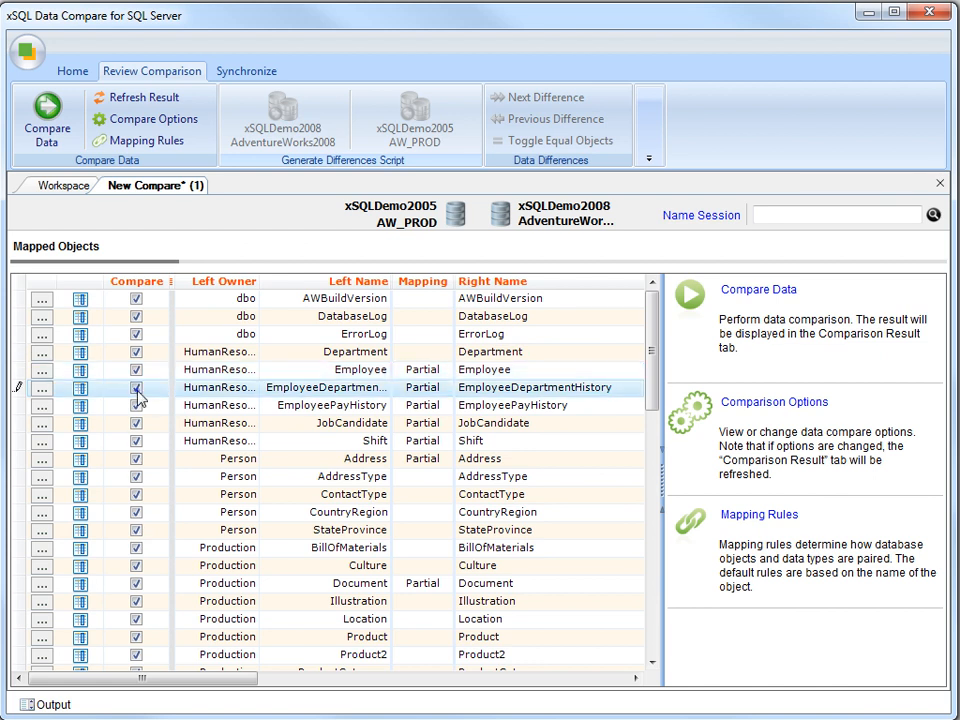
left_click(137, 390)
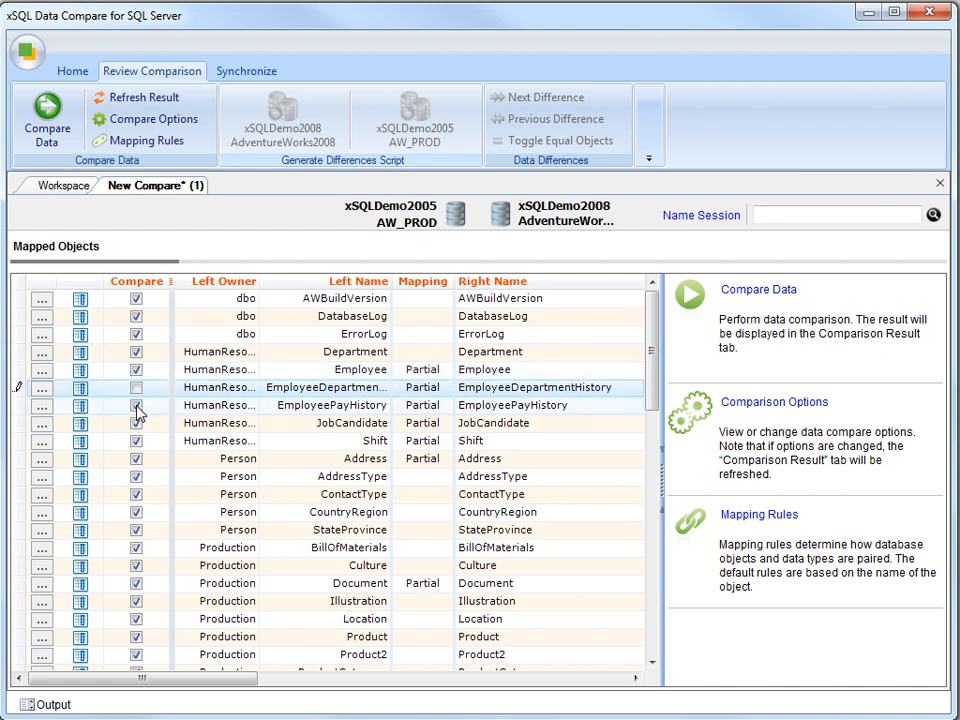
left_click(137, 410)
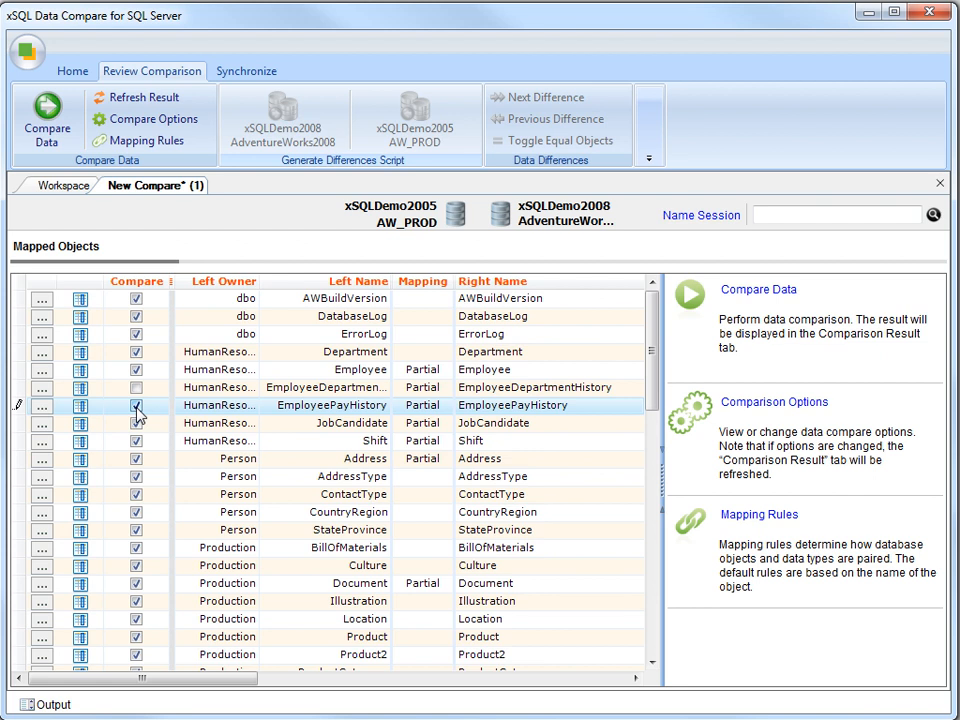
left_click(137, 407)
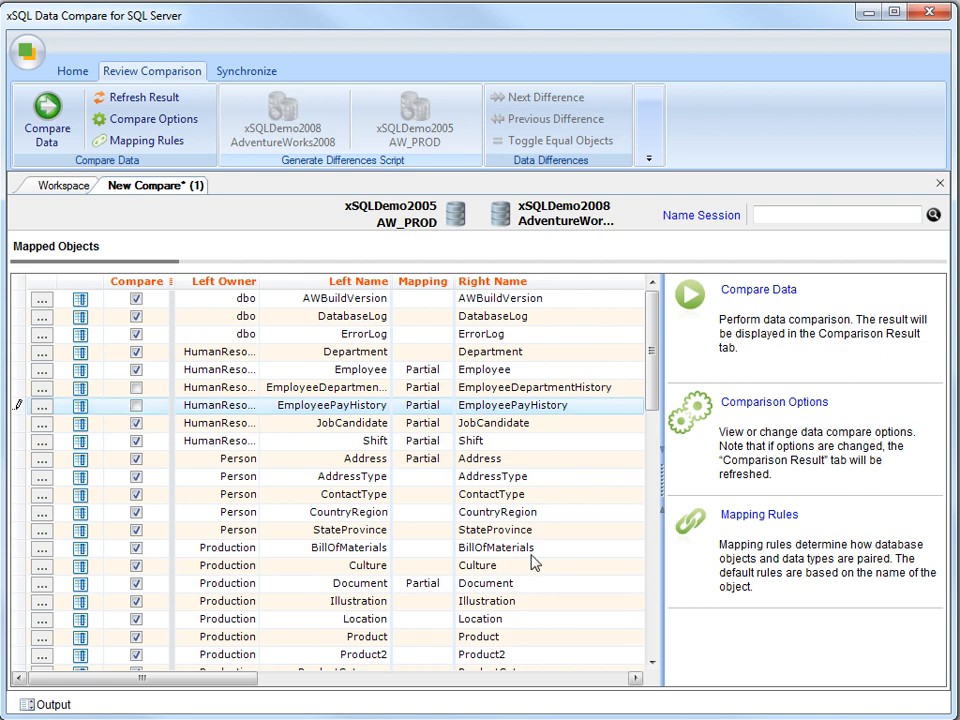
left_click(565, 678)
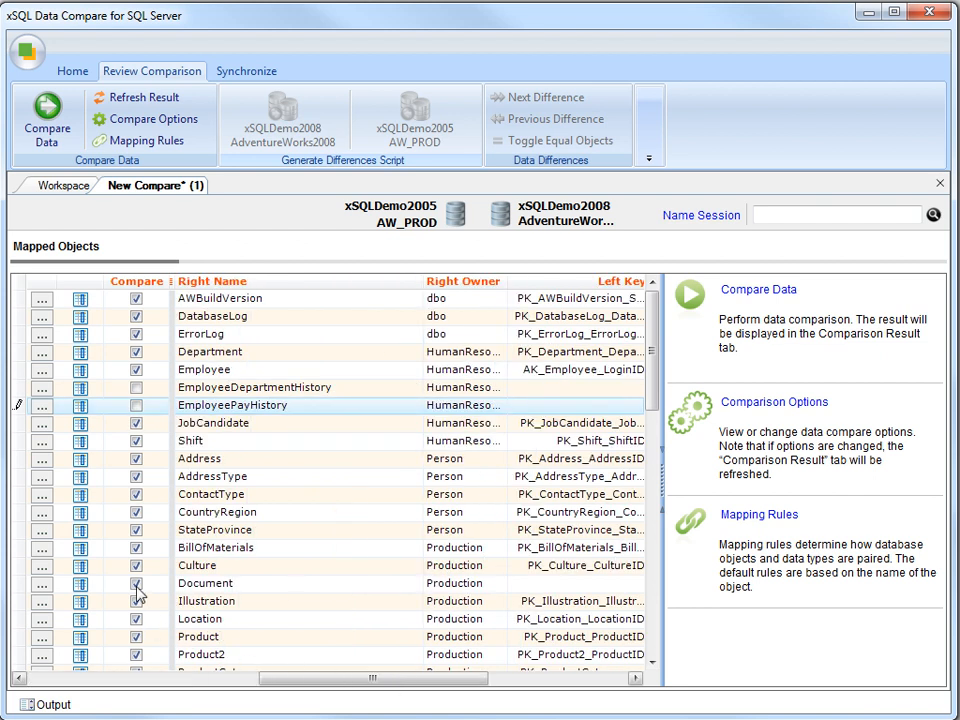
left_click(137, 587)
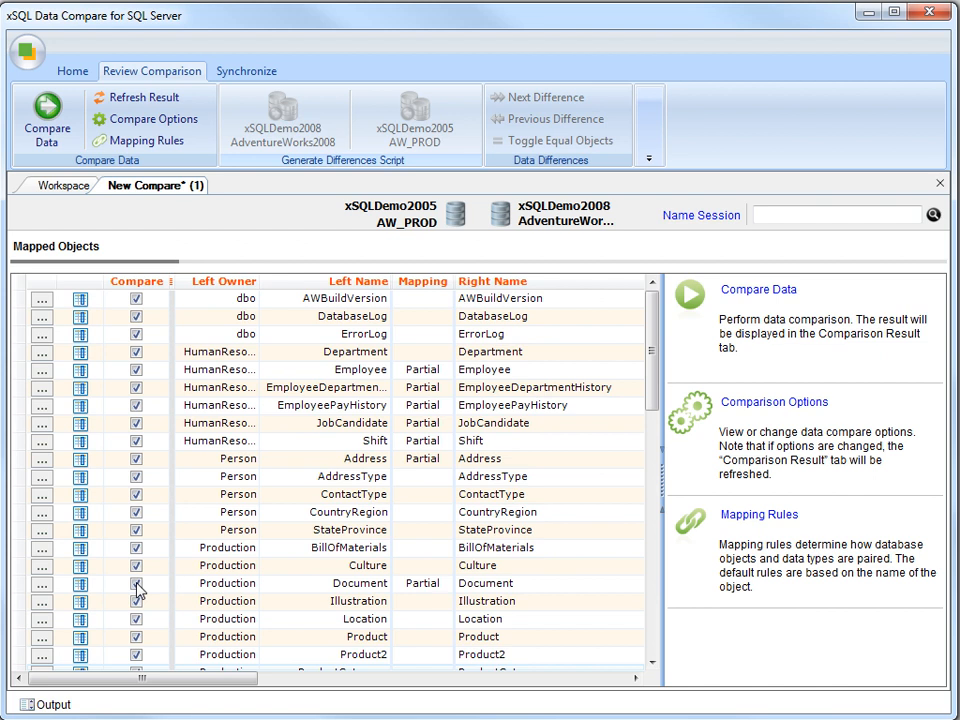
left_click(43, 371)
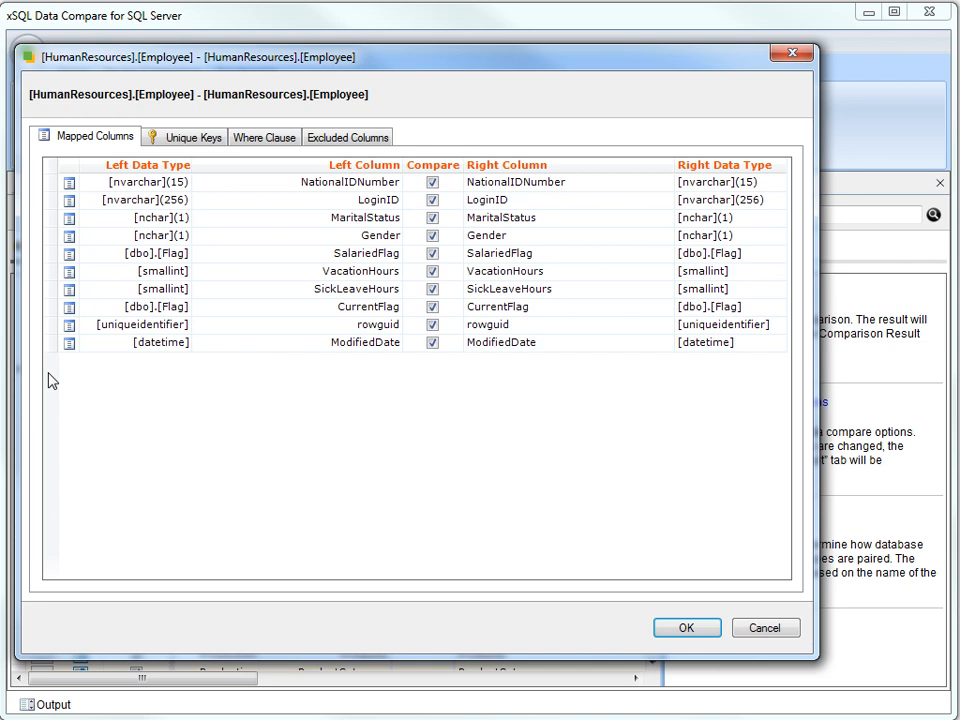
- Stop comparing Employee's rowguid column and view its AK_Employee_LoginID unique key pairing
left_click(433, 328)
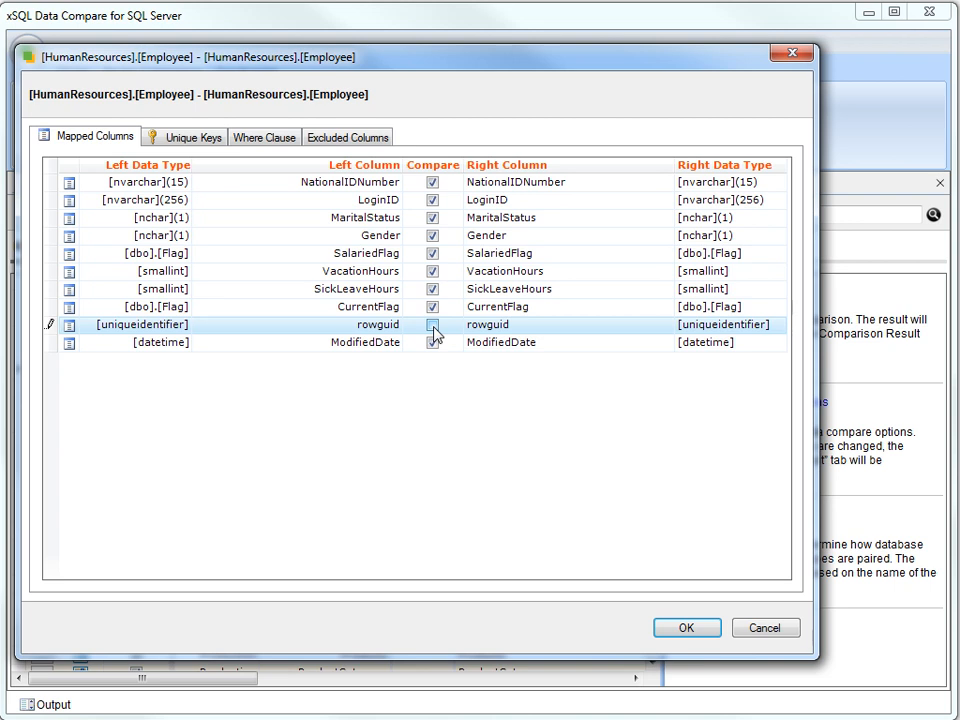
left_click(184, 143)
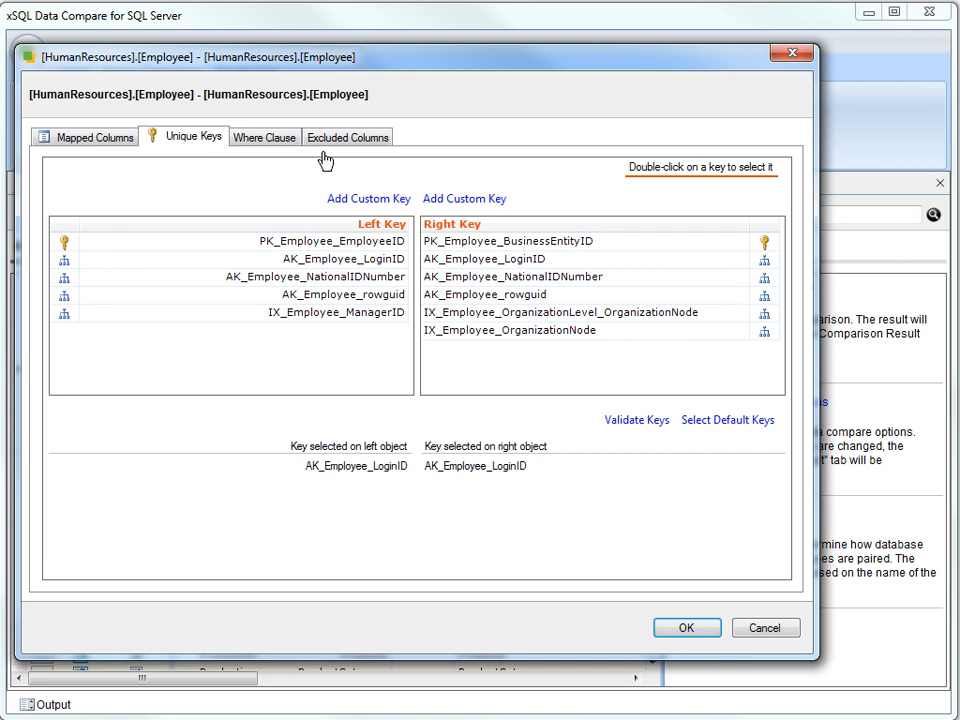
- Discard a trial custom key, then enter and validate the AW_PROD filter ModifiedDate >= '01-01-2012'
left_click(369, 200)
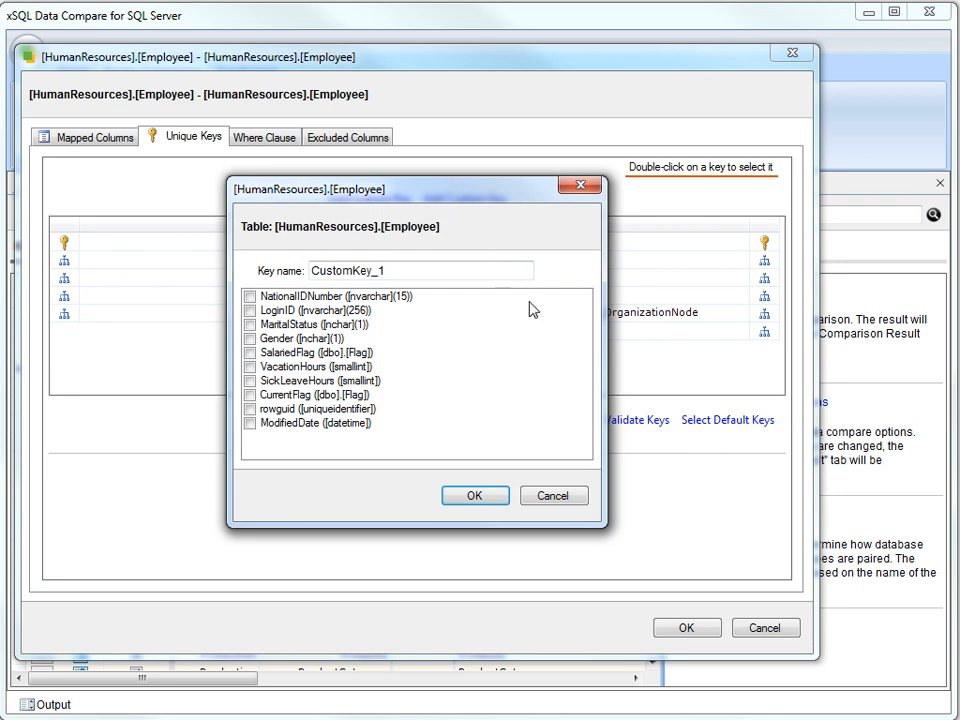
left_click(553, 496)
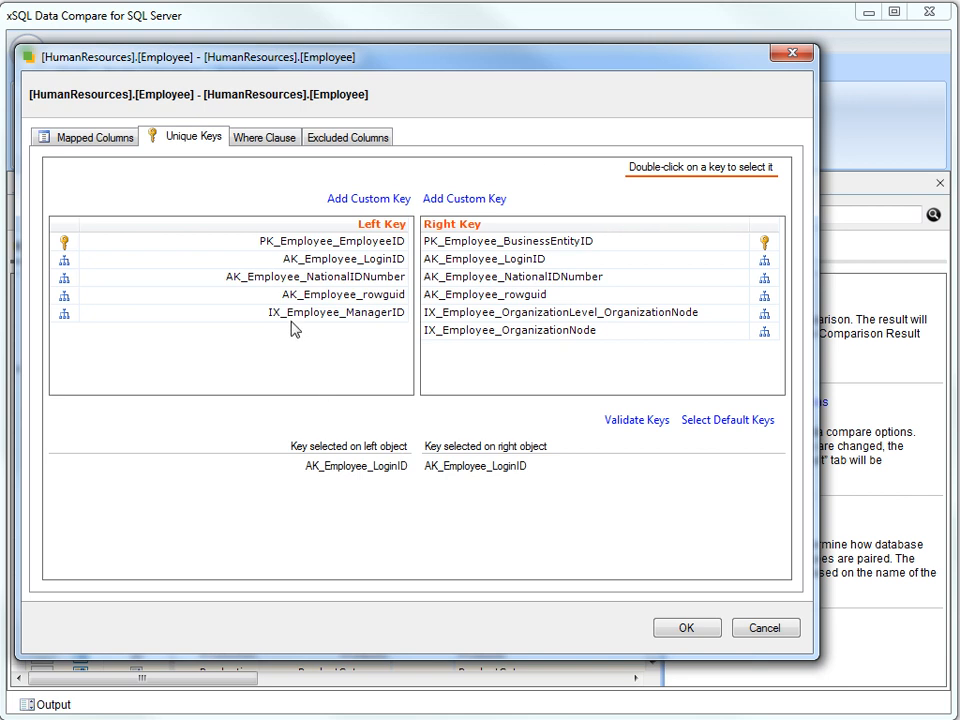
left_click(264, 138)
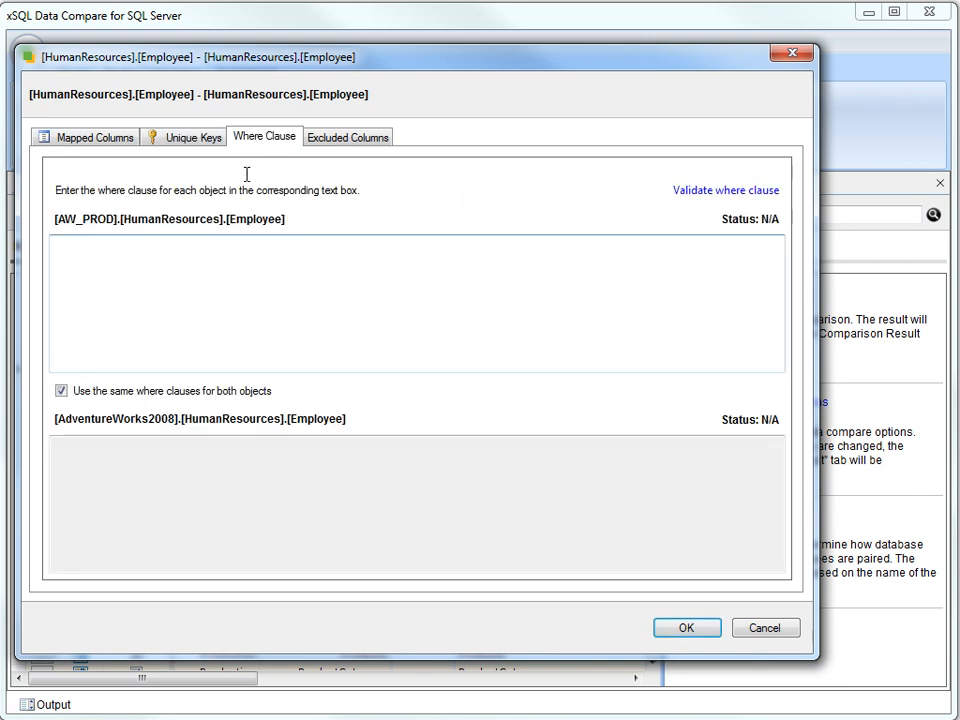
left_click(242, 263)
type("ModifiedDate >= '01-01-2012'")
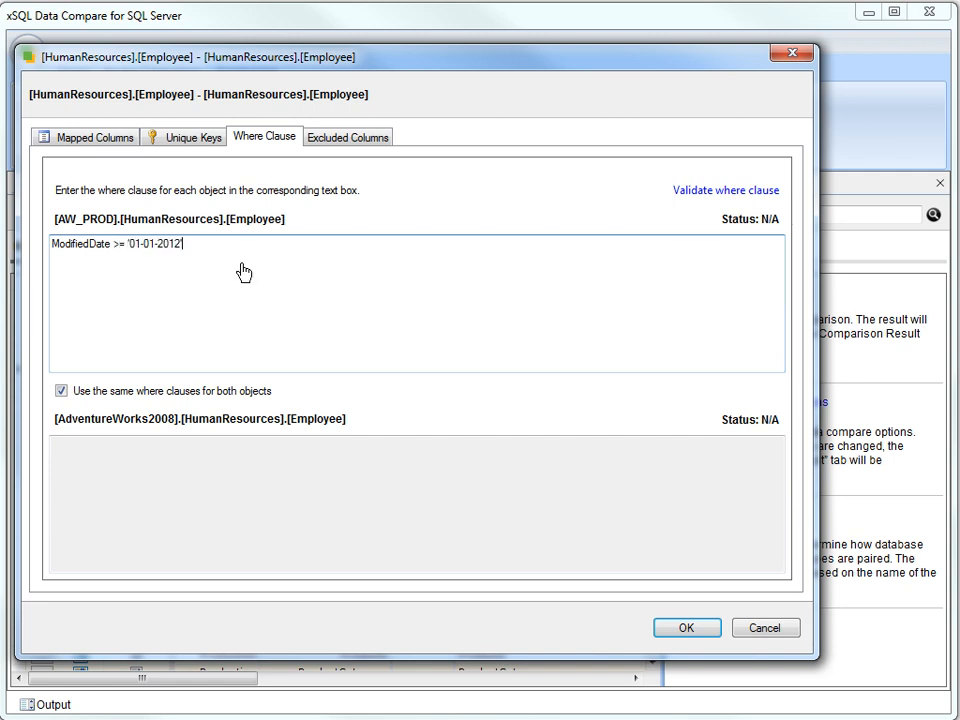
left_click(682, 195)
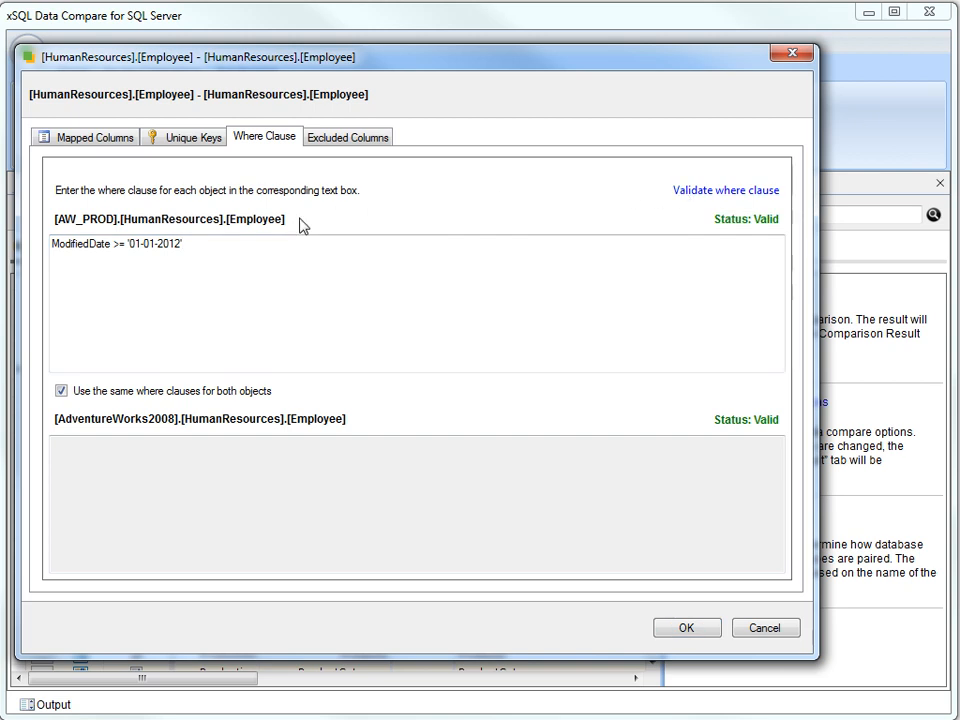
- Use the same where clause for AdventureWorks2008, review excluded columns, and accept the Employee settings
left_click(61, 392)
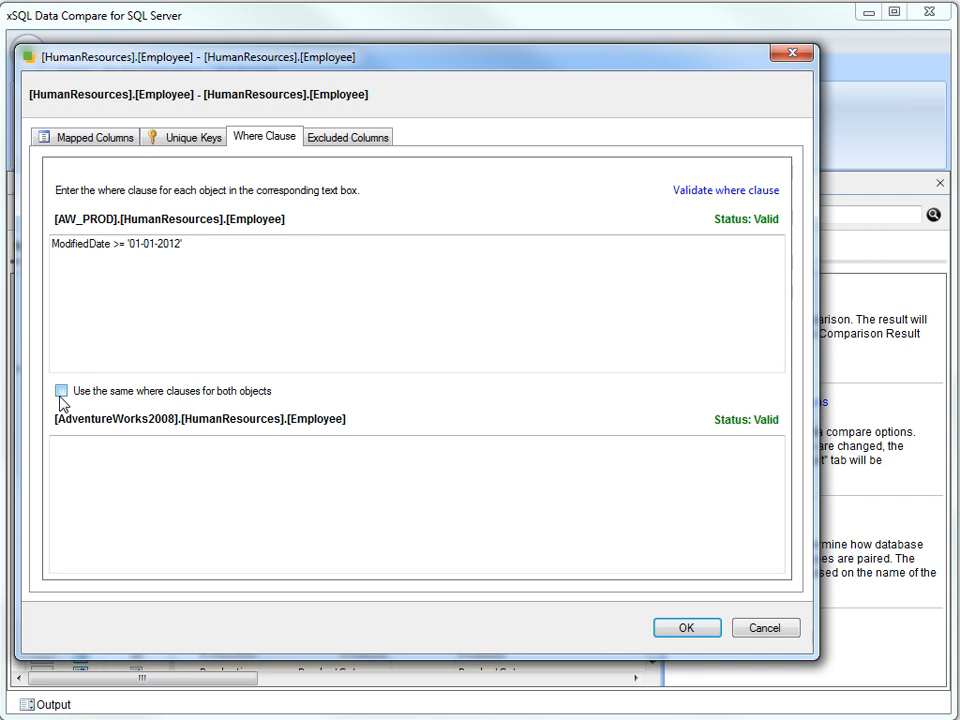
left_click(62, 400)
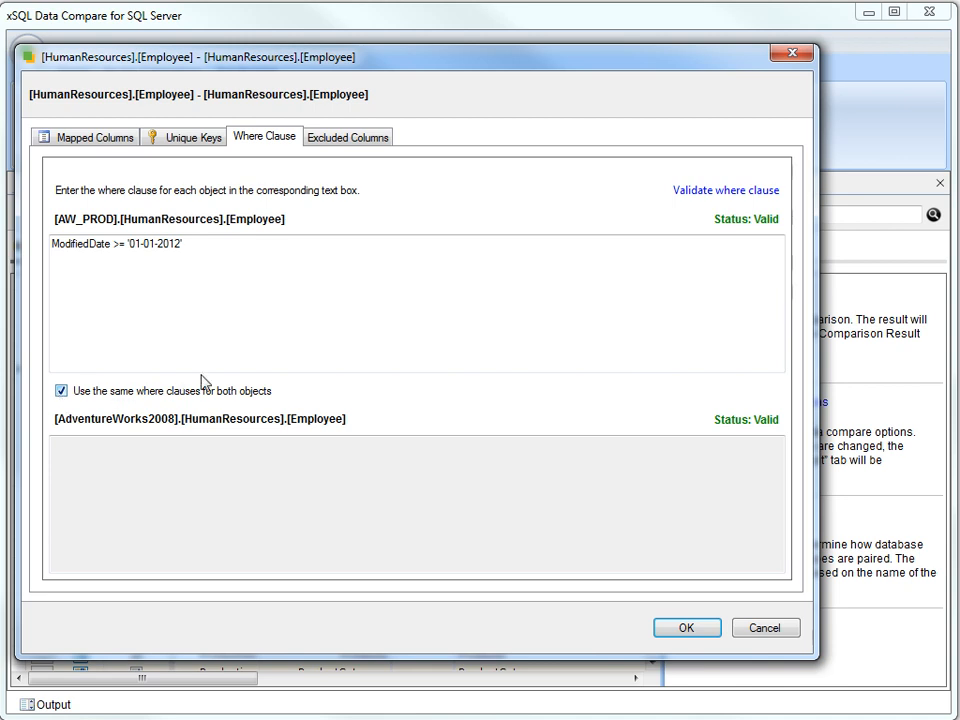
left_click(348, 140)
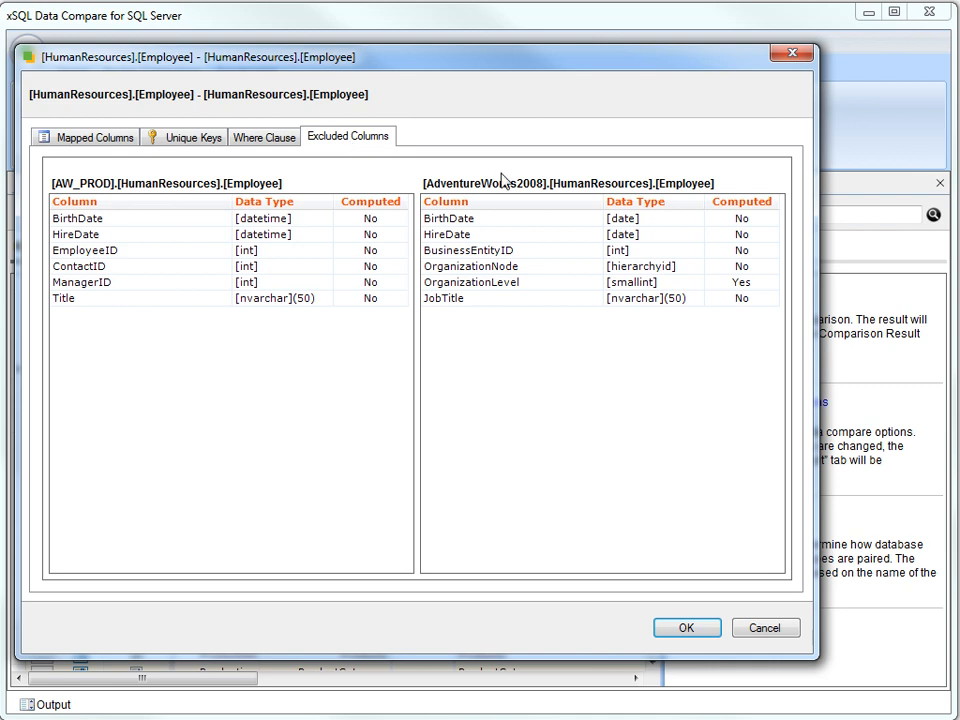
left_click(685, 628)
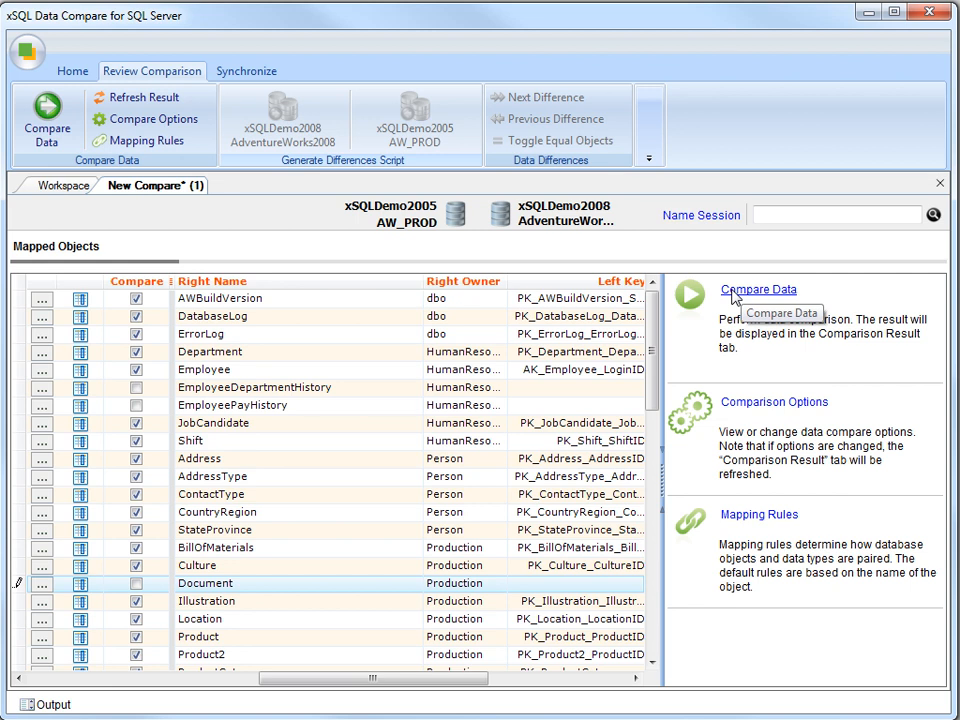
- Run Compare Data and resize the results grid to show equal, left, right and different row counts
left_click(48, 112)
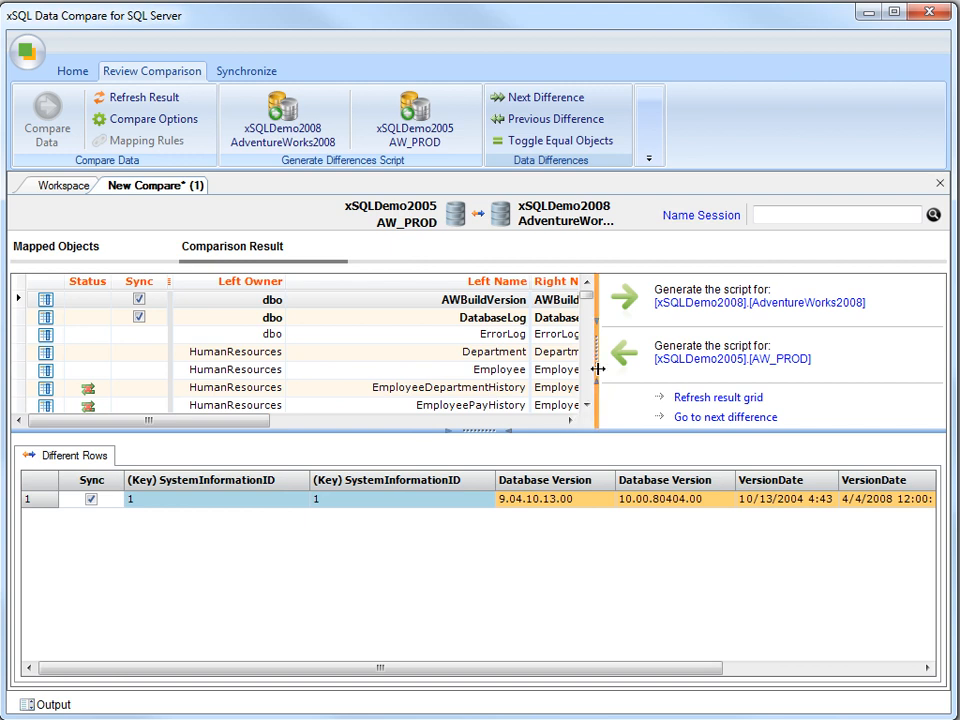
left_click_drag(597, 369, 677, 380)
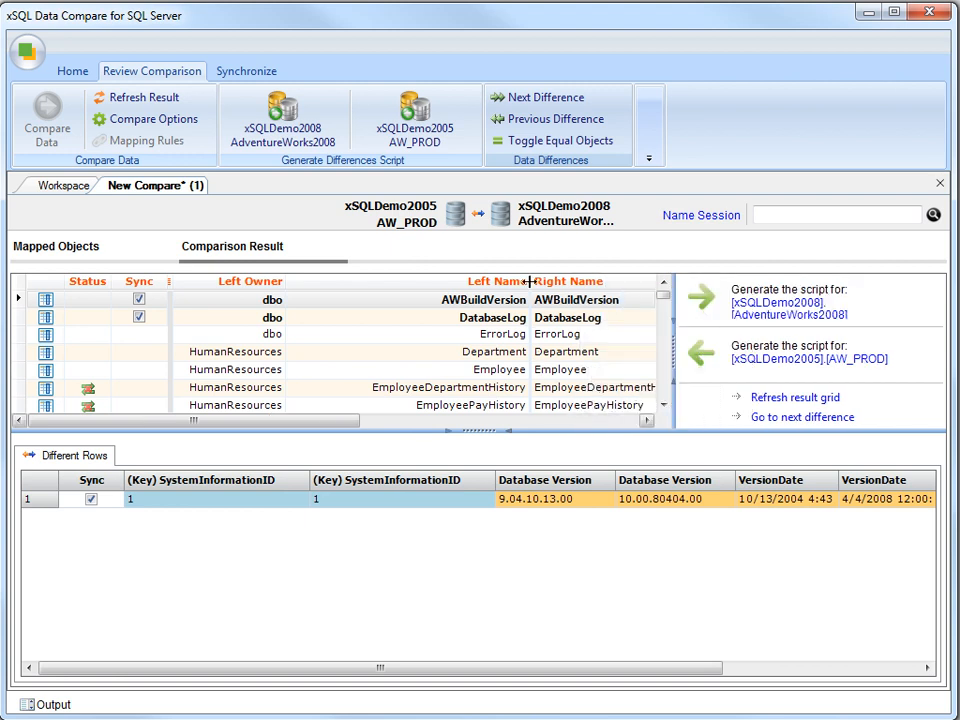
left_click_drag(527, 293, 432, 290)
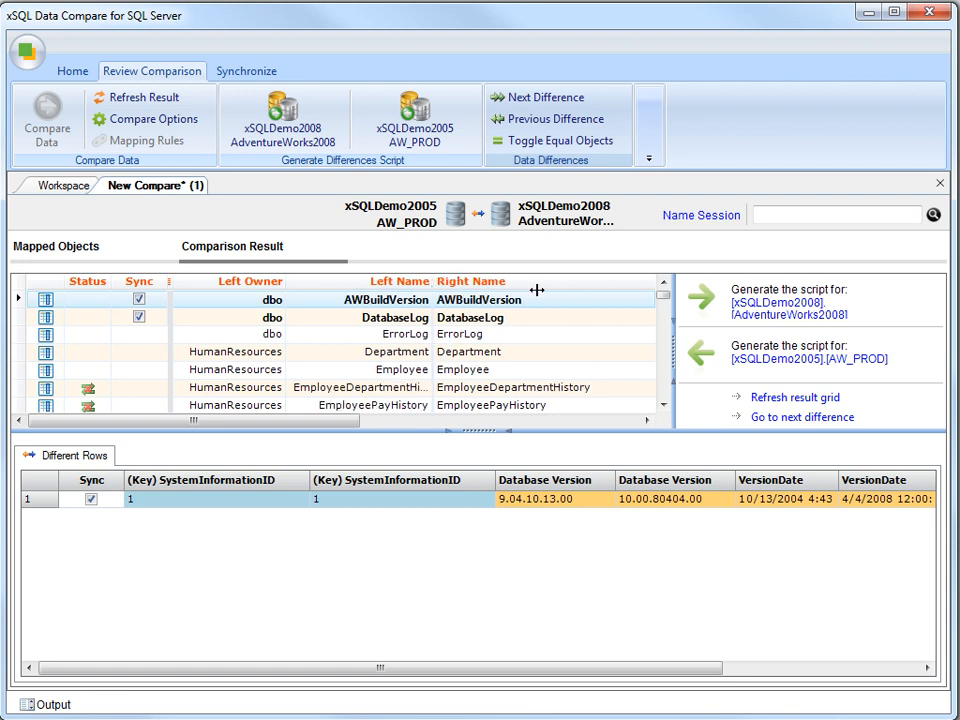
left_click_drag(611, 284, 554, 283)
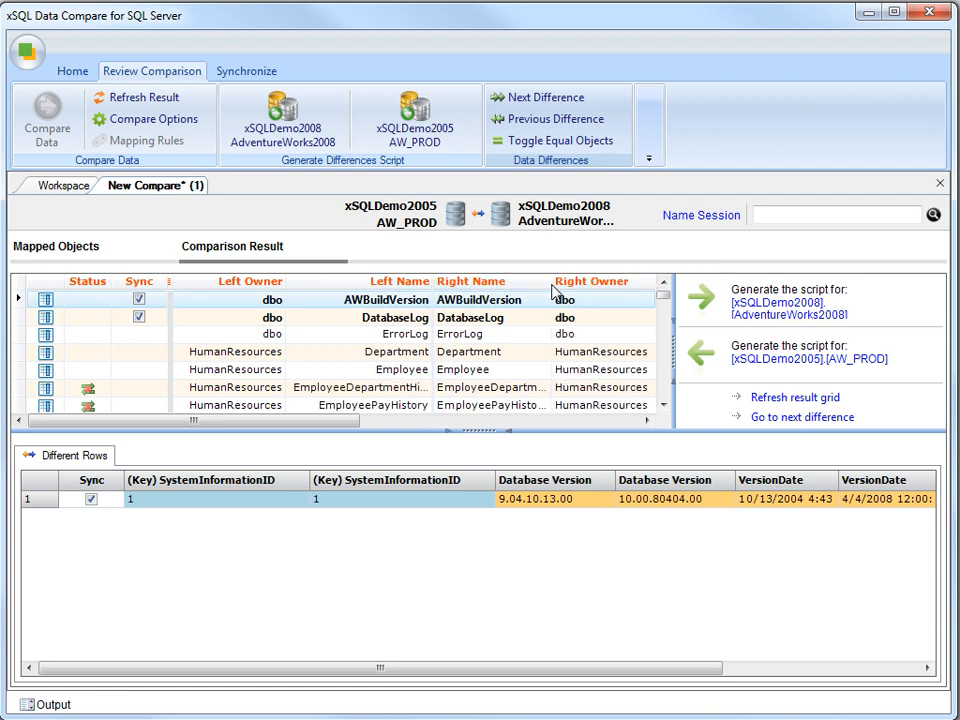
left_click(591, 421)
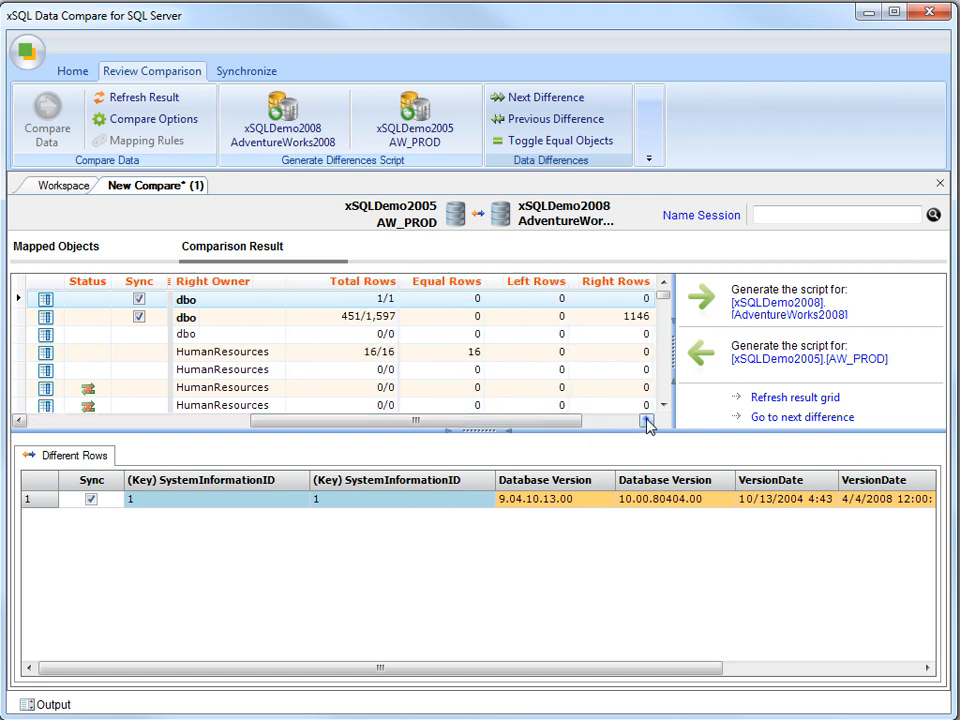
left_click(633, 422)
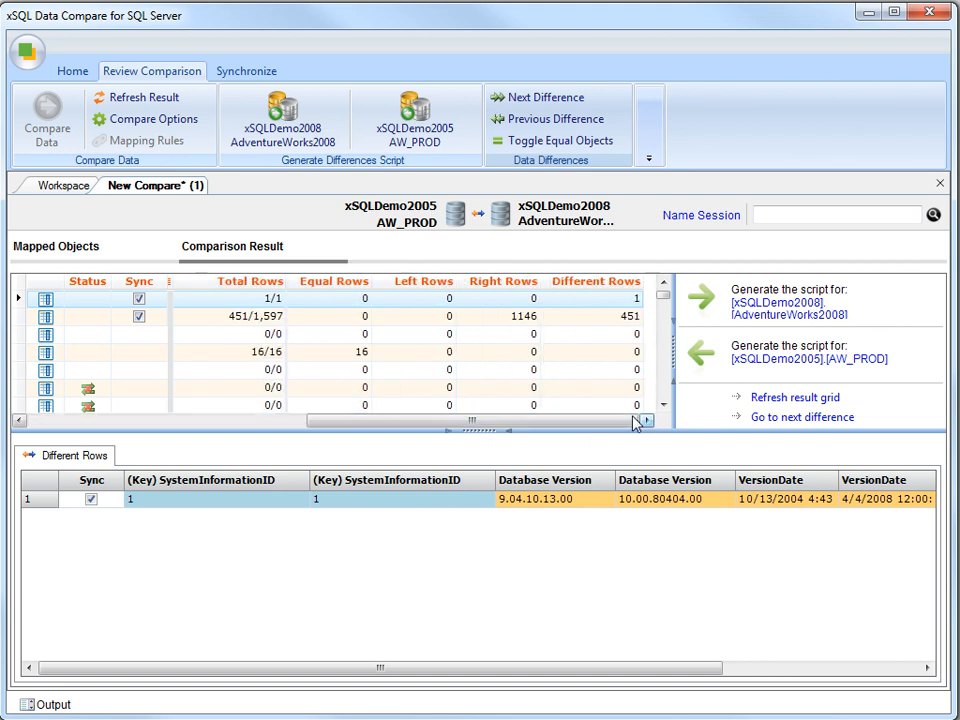
left_click(414, 325)
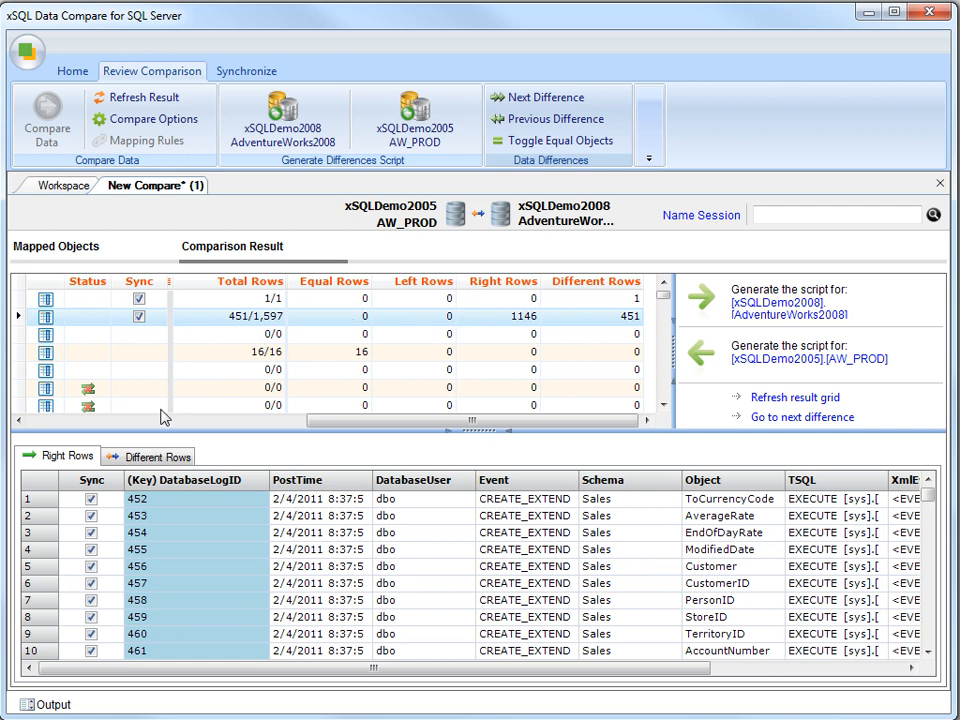
- Browse the DatabaseLog differing rows and their Event, Schema and Object columns
left_click(155, 456)
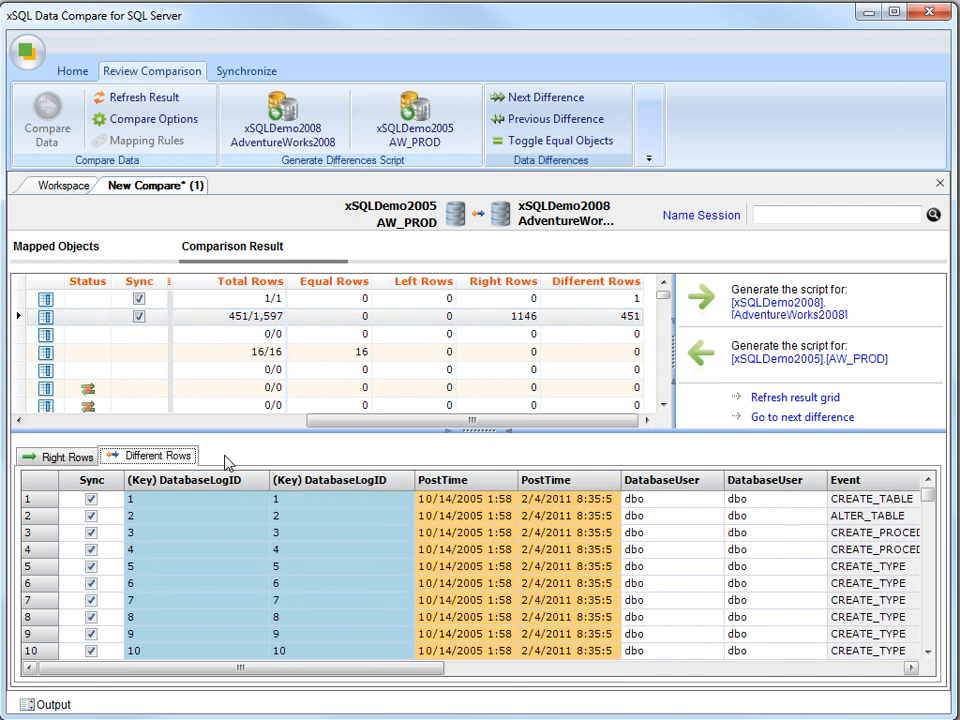
left_click(715, 667)
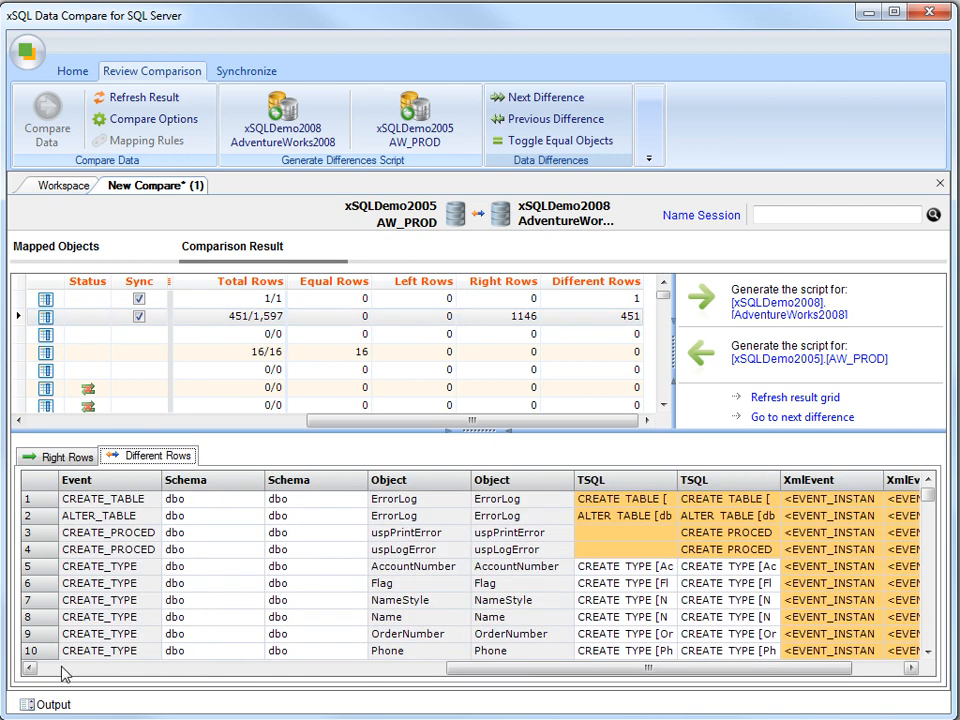
left_click(130, 672)
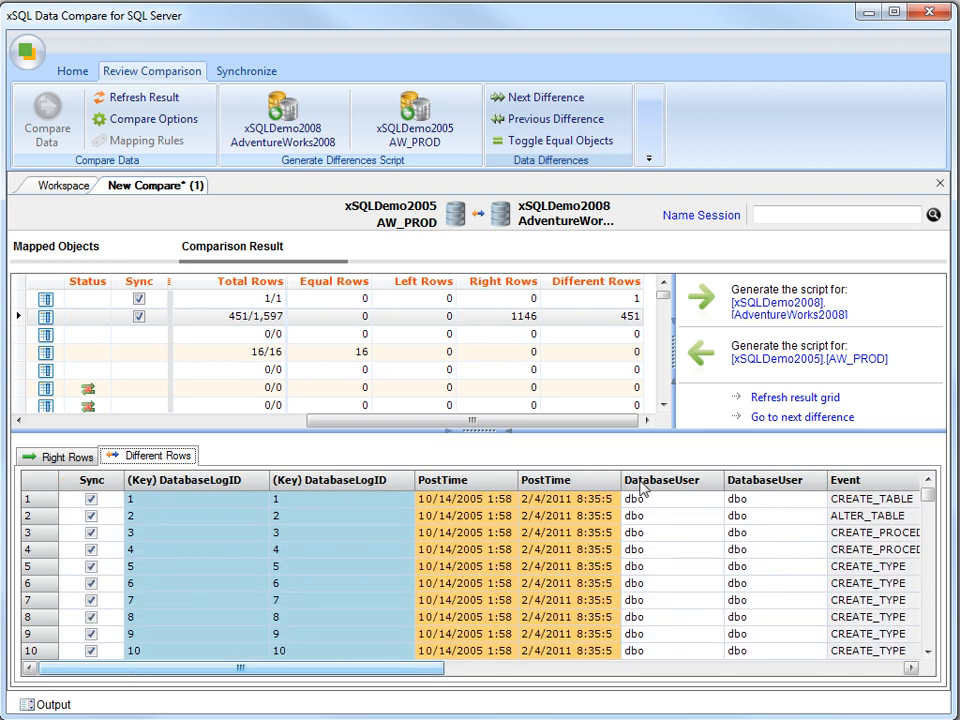
left_click(664, 392)
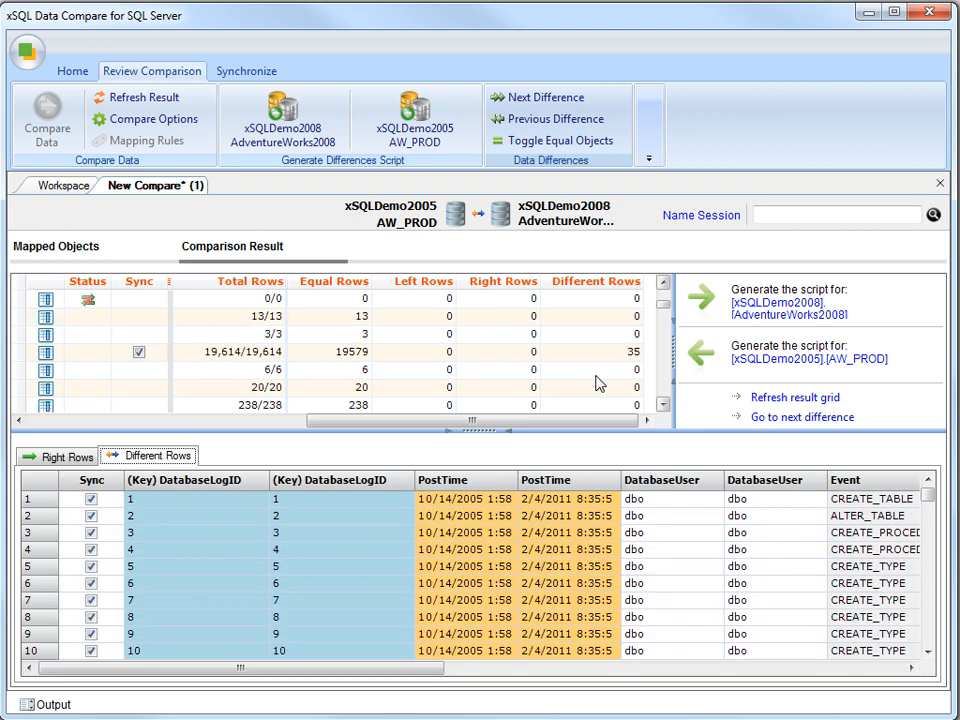
- For the Address table, clear all Sync checks, then tick AddressIDs 642, 11572, 15535 and 15750
left_click(520, 360)
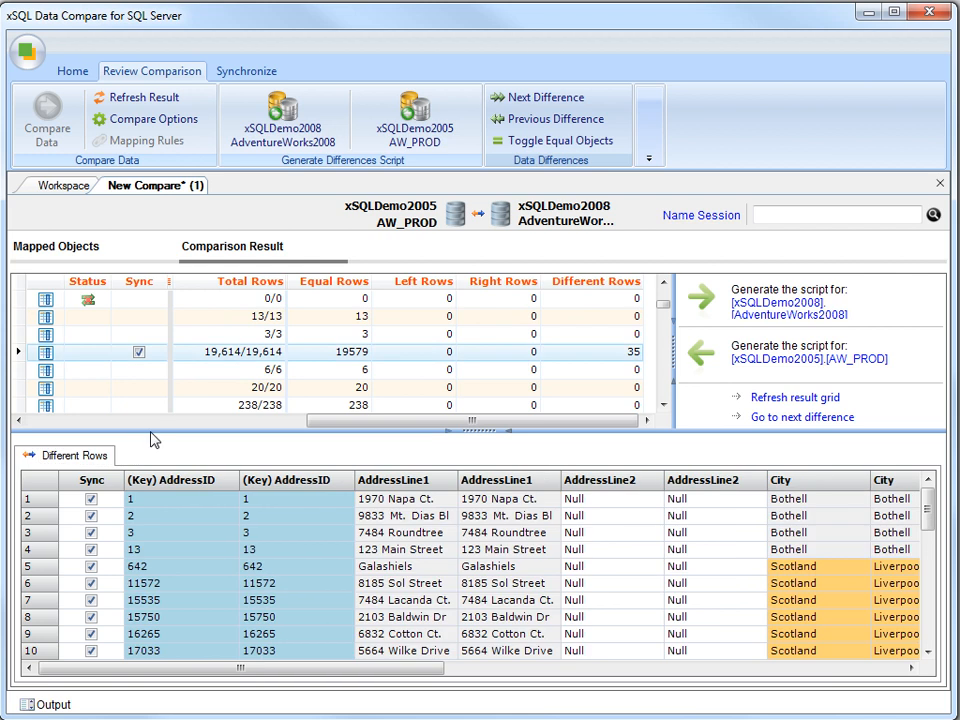
right_click(110, 521)
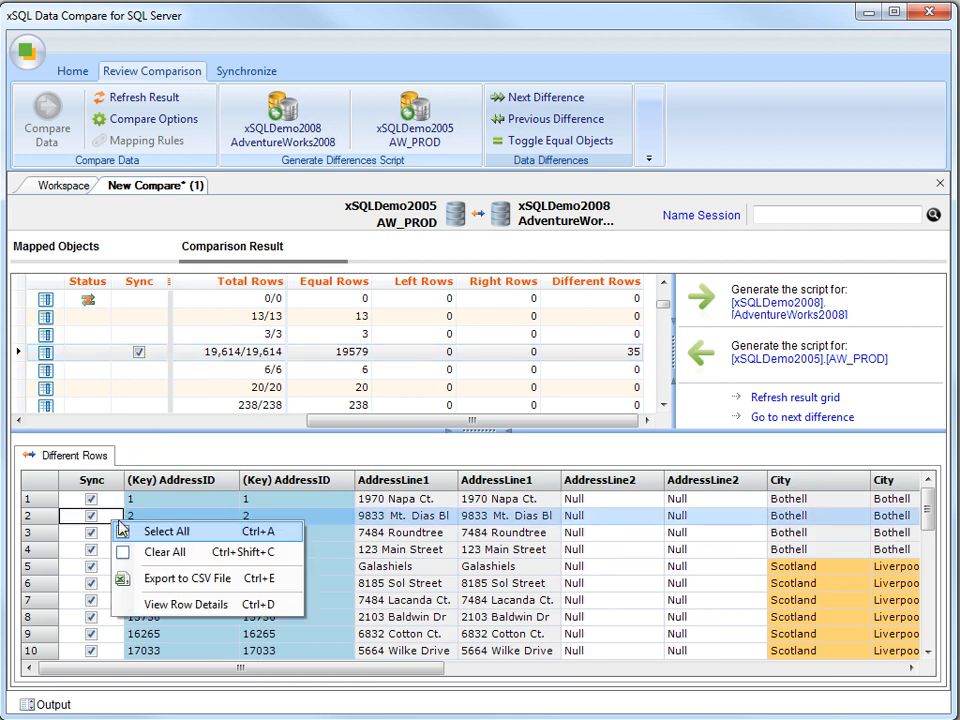
left_click(165, 552)
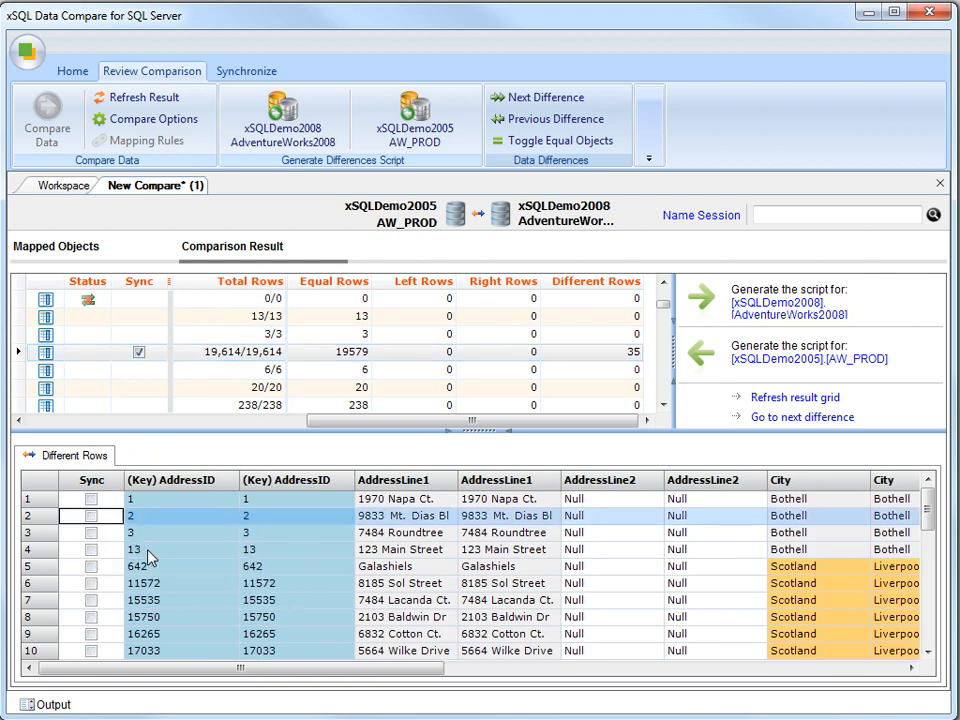
left_click(91, 566)
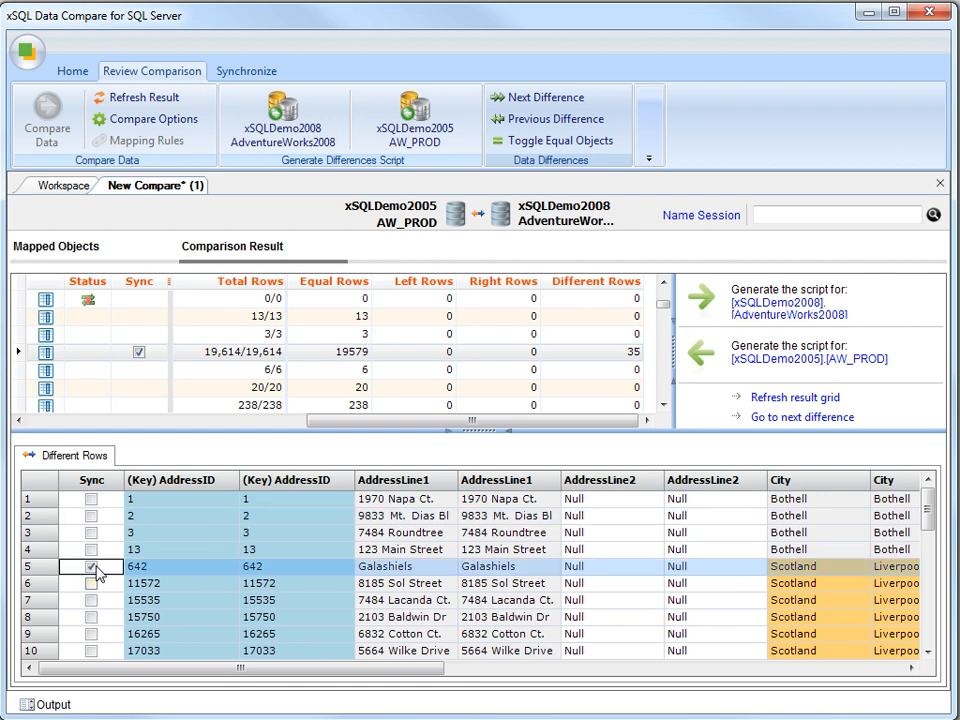
left_click(91, 583)
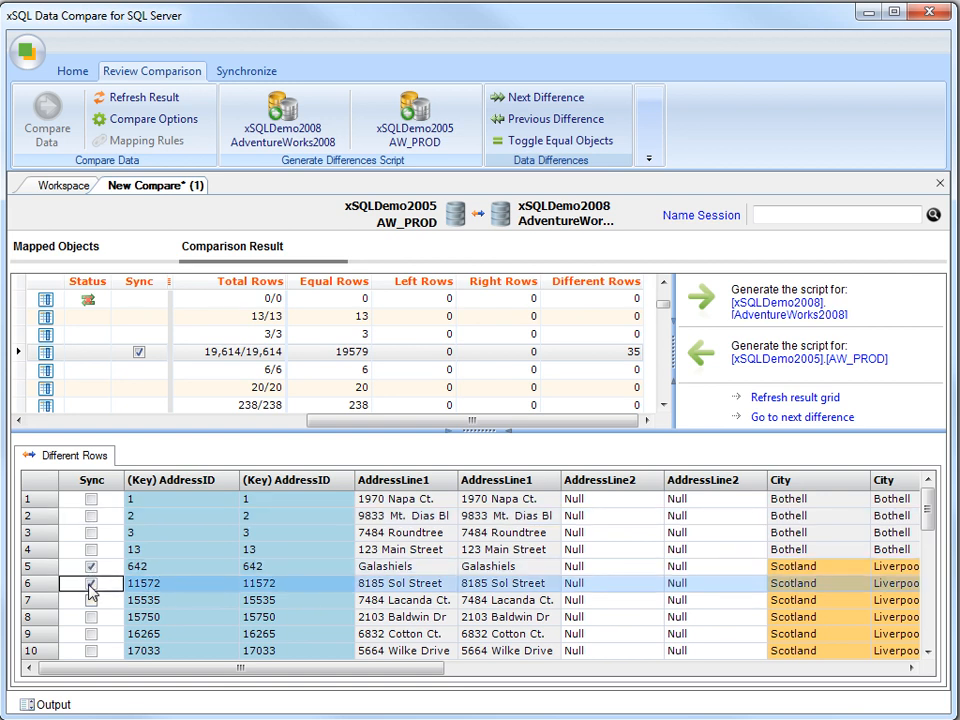
left_click(91, 600)
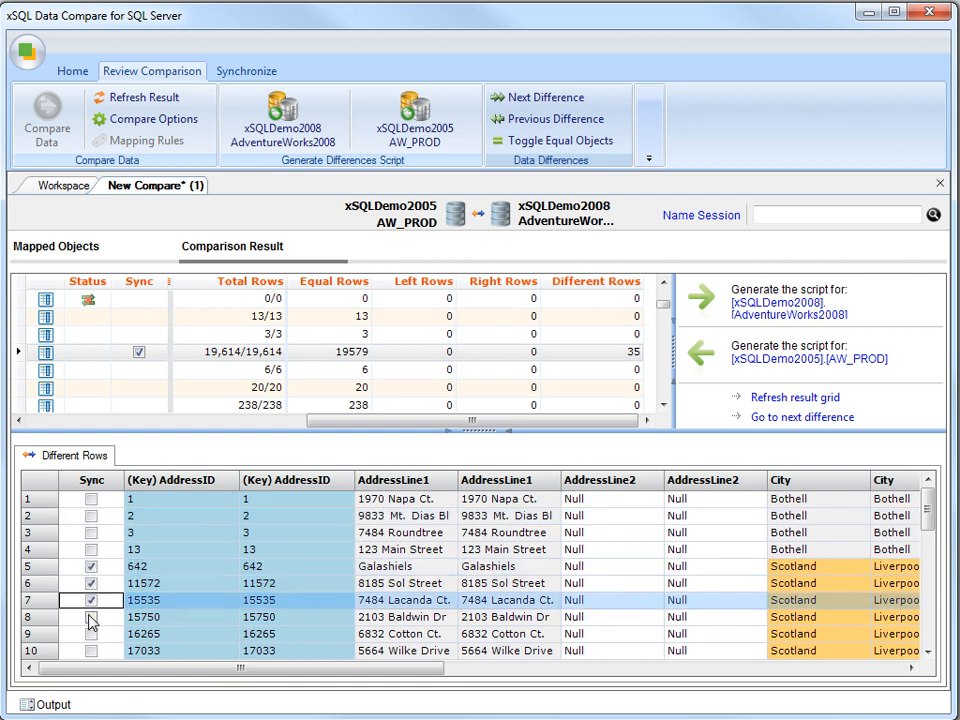
left_click(91, 617)
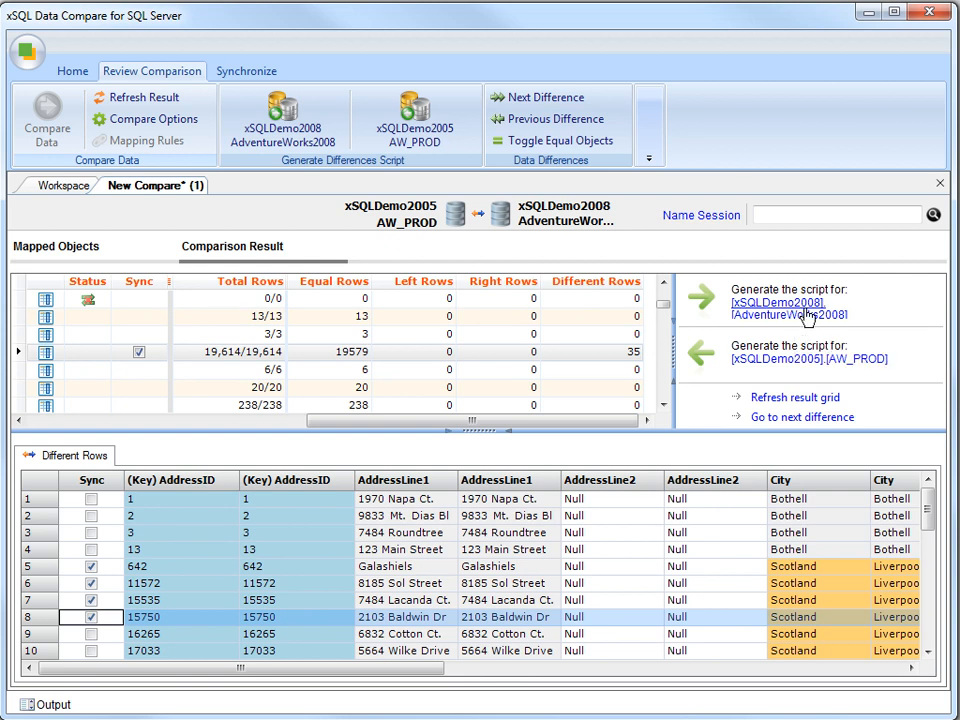
- Generate the synchronization script for [xSQLDemo2005].[AW_PROD] and scroll through its constraint drops and UPDATE statements
left_click(816, 363)
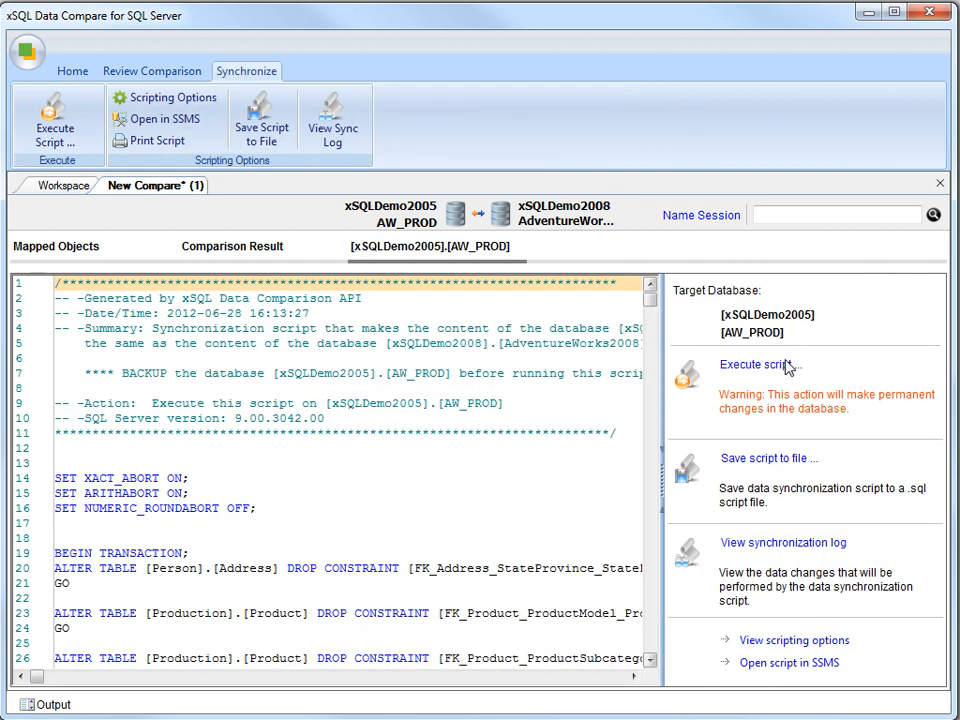
left_click(650, 573)
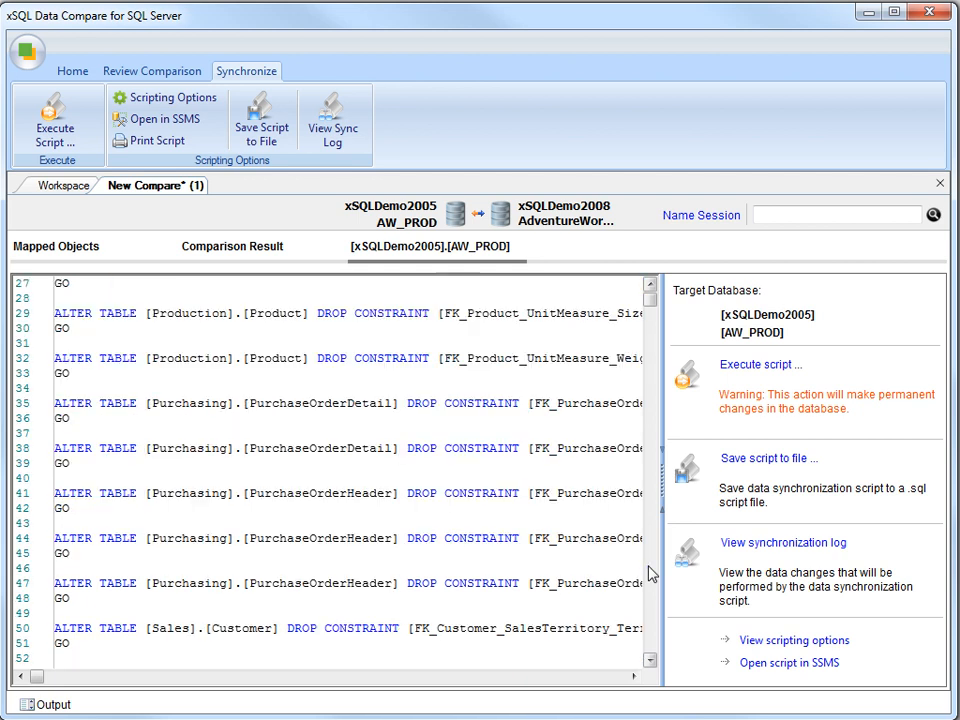
left_click(650, 573)
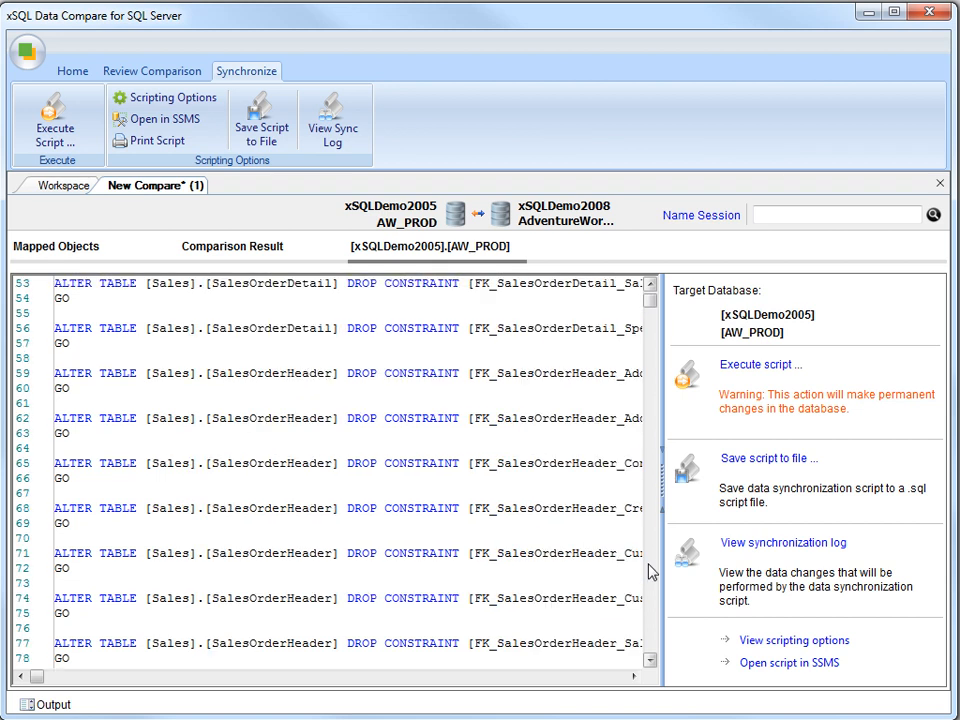
left_click_drag(650, 304, 661, 502)
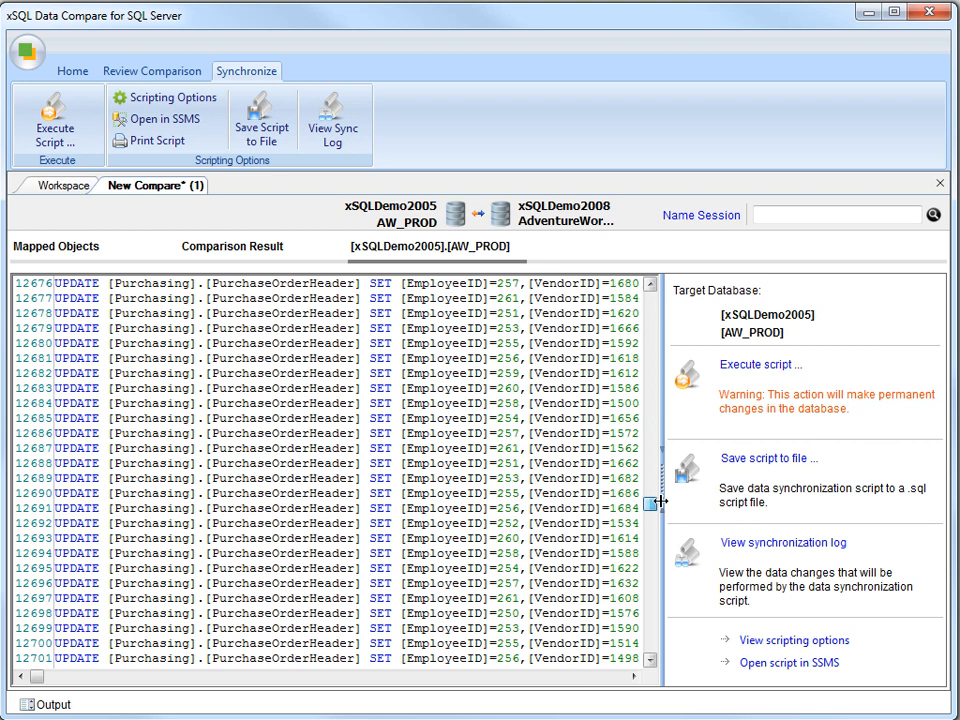
left_click(762, 542)
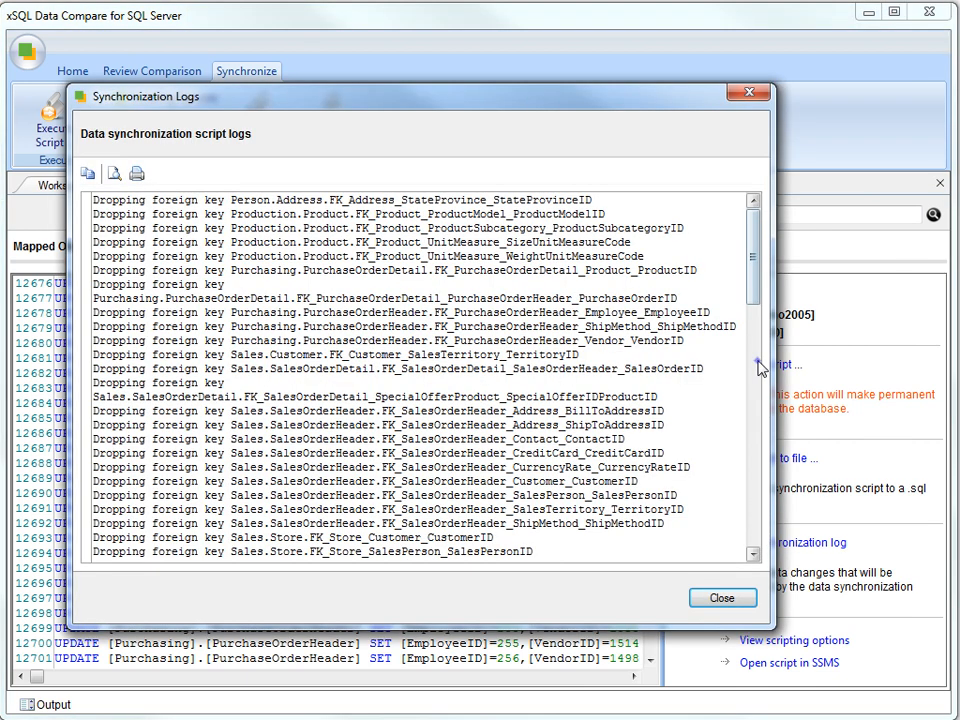
left_click(758, 368)
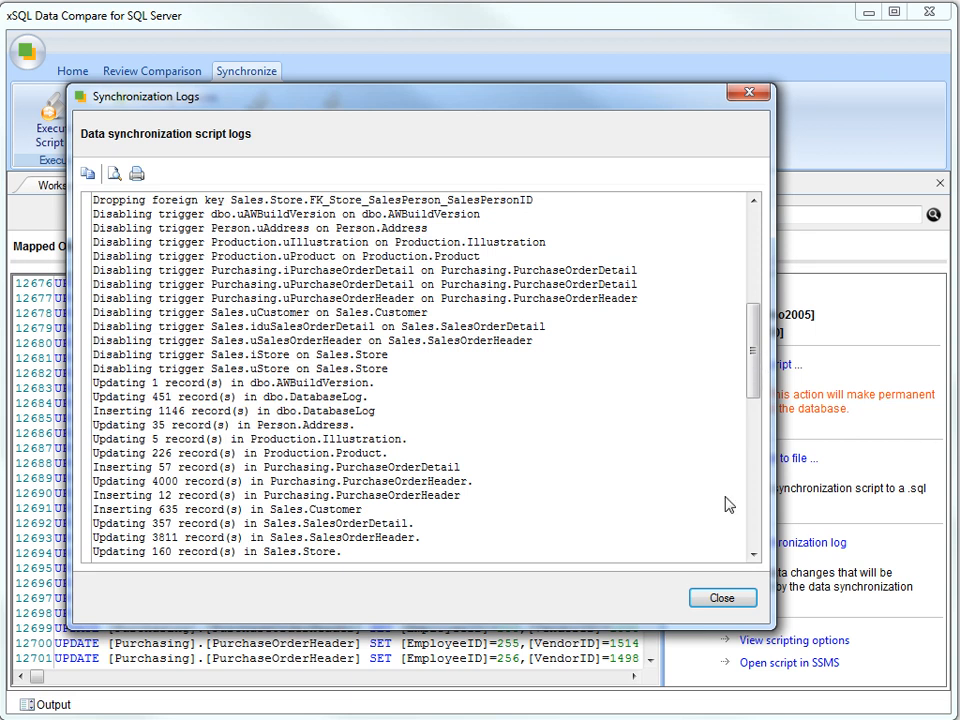
left_click(722, 597)
left_click(251, 250)
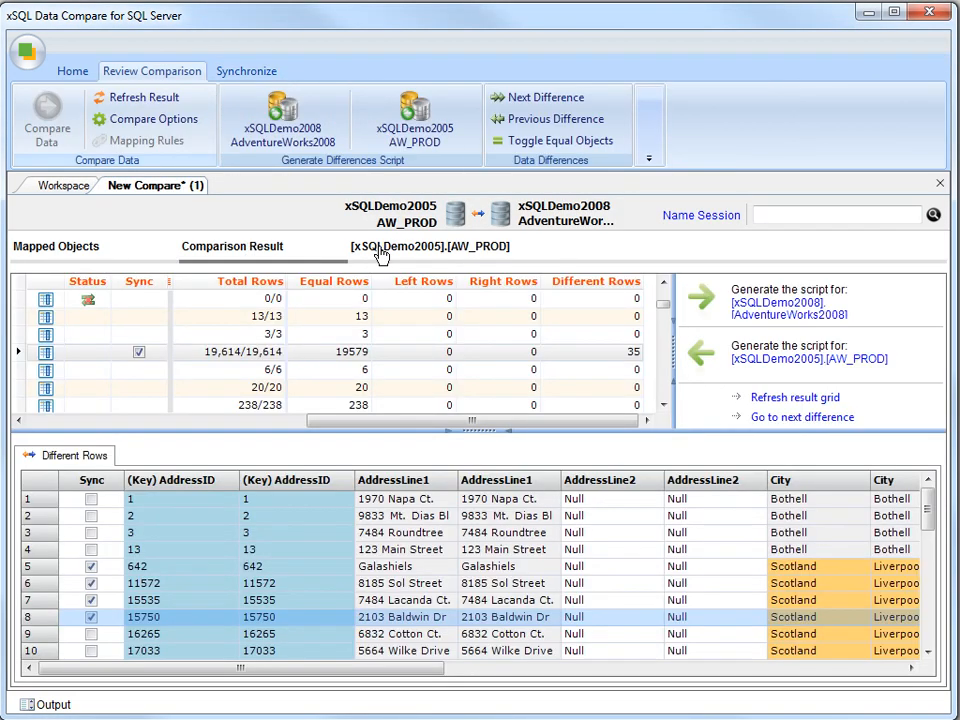
left_click(420, 248)
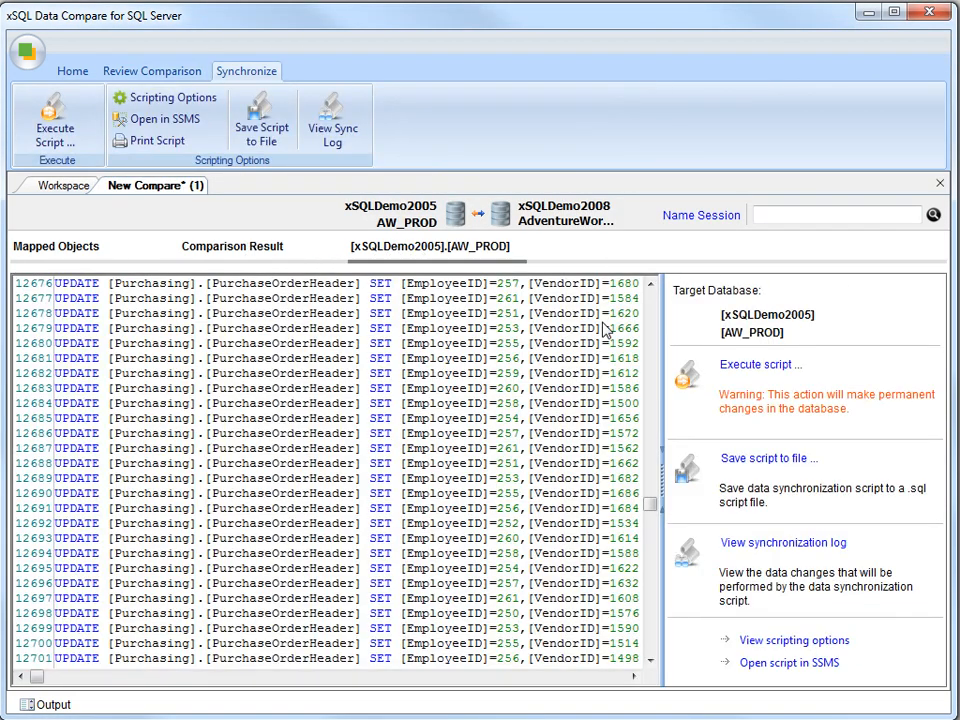
left_click_drag(649, 553, 657, 290)
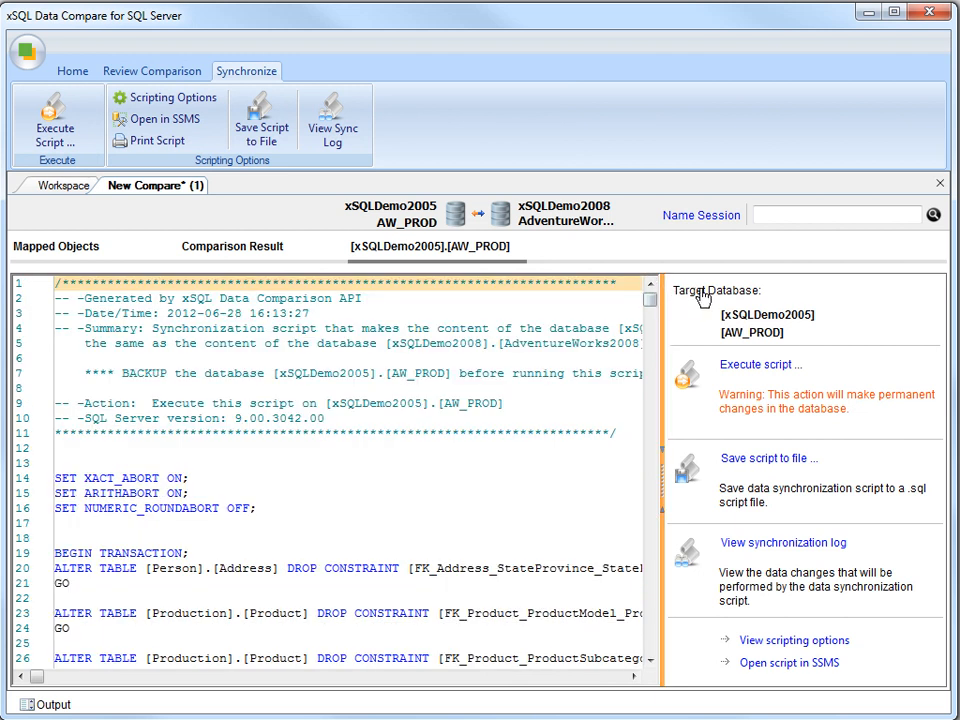
- Execute the synchronization script against AW_PROD, confirm, and acknowledge the success message
left_click(757, 367)
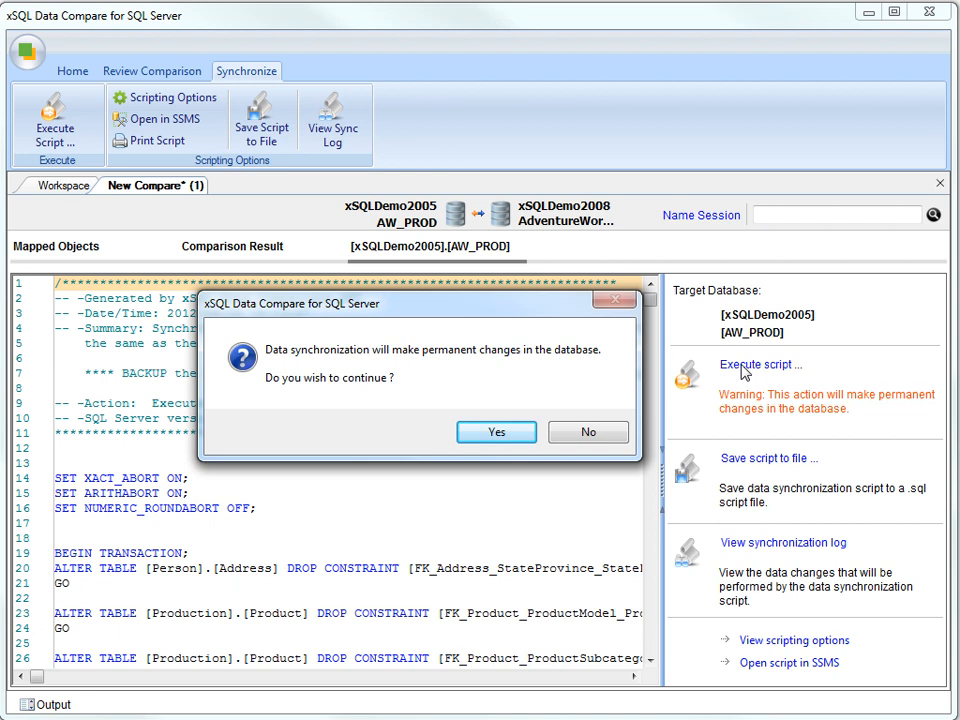
left_click(517, 436)
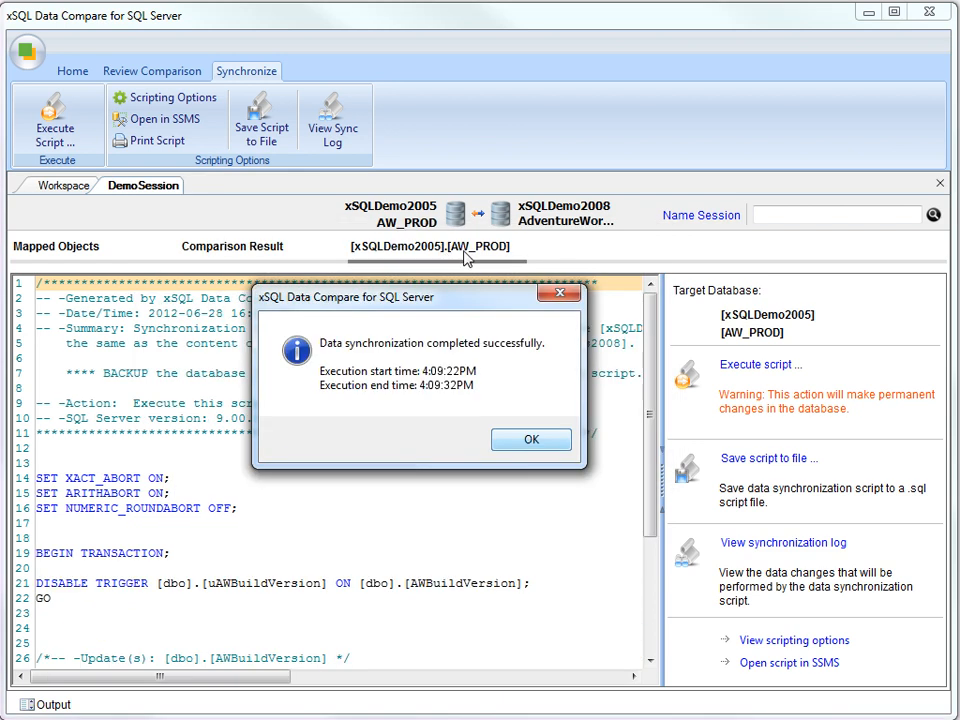
left_click(530, 441)
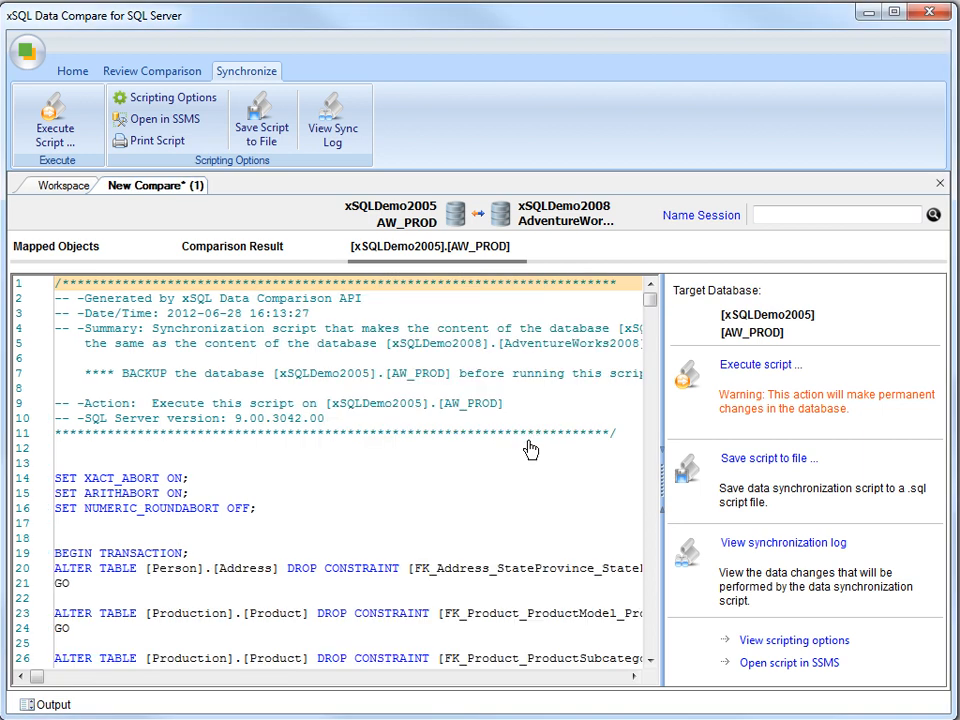
- Name the comparison session 'DemoSession' and close it back to the workspace
left_click(690, 216)
type("DemoSession")
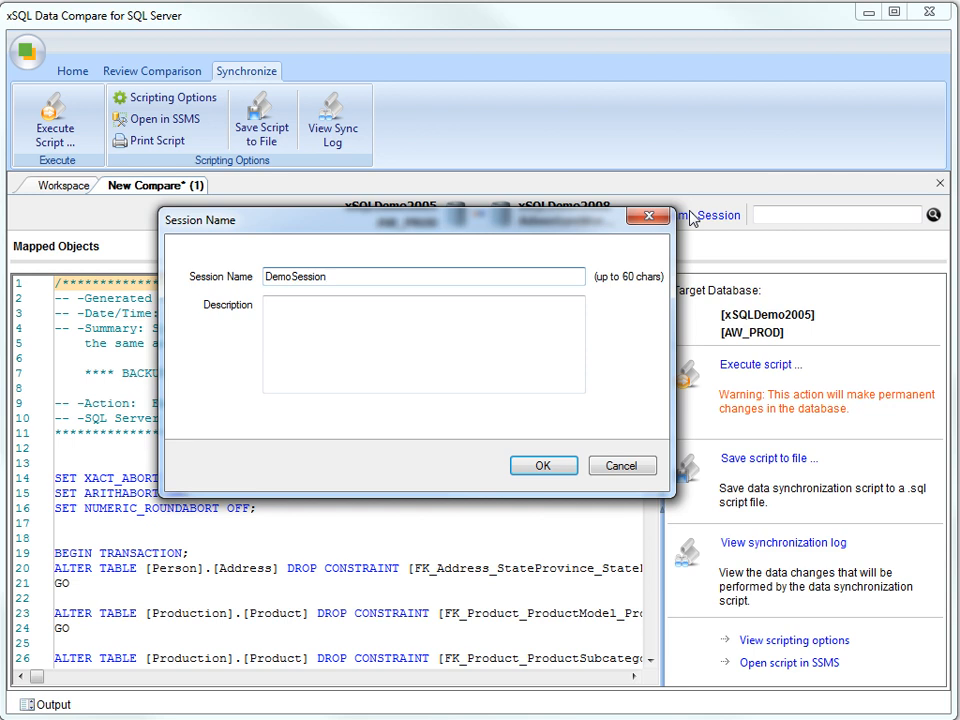
left_click(556, 465)
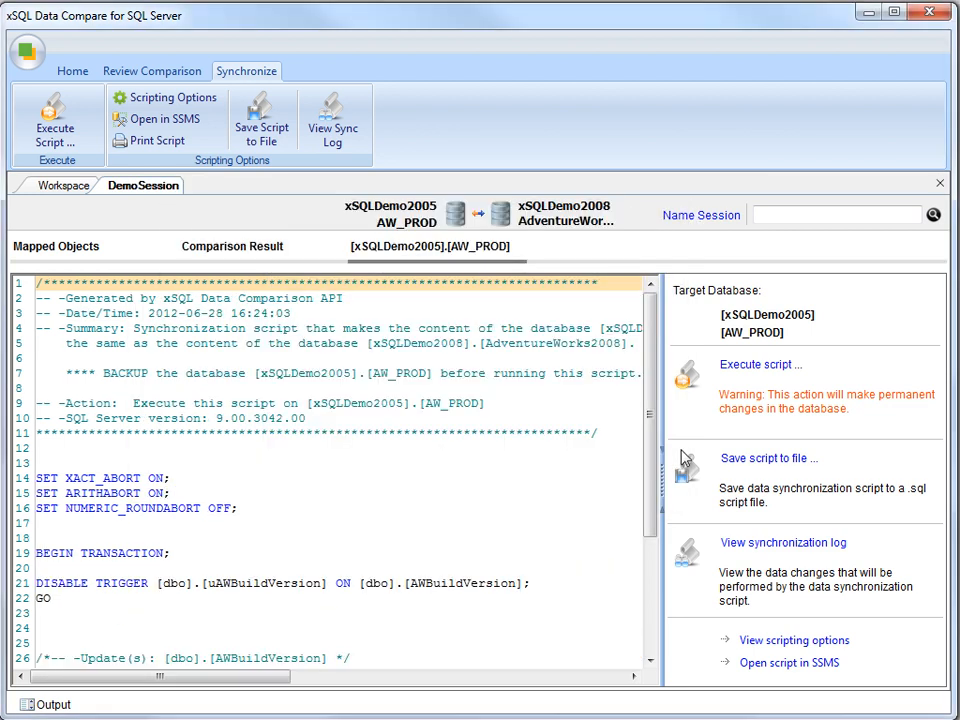
left_click(940, 183)
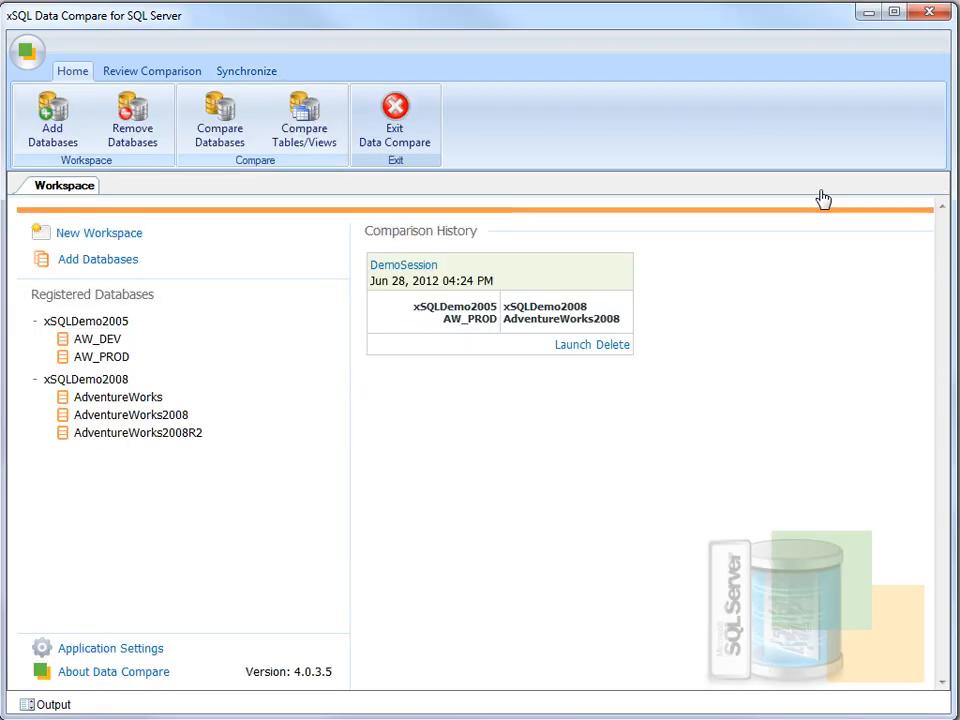
- Reopen and close DemoSession, then remove AdventureWorks from xSQLDemo2008's registered databases, confirming Yes
left_click(572, 345)
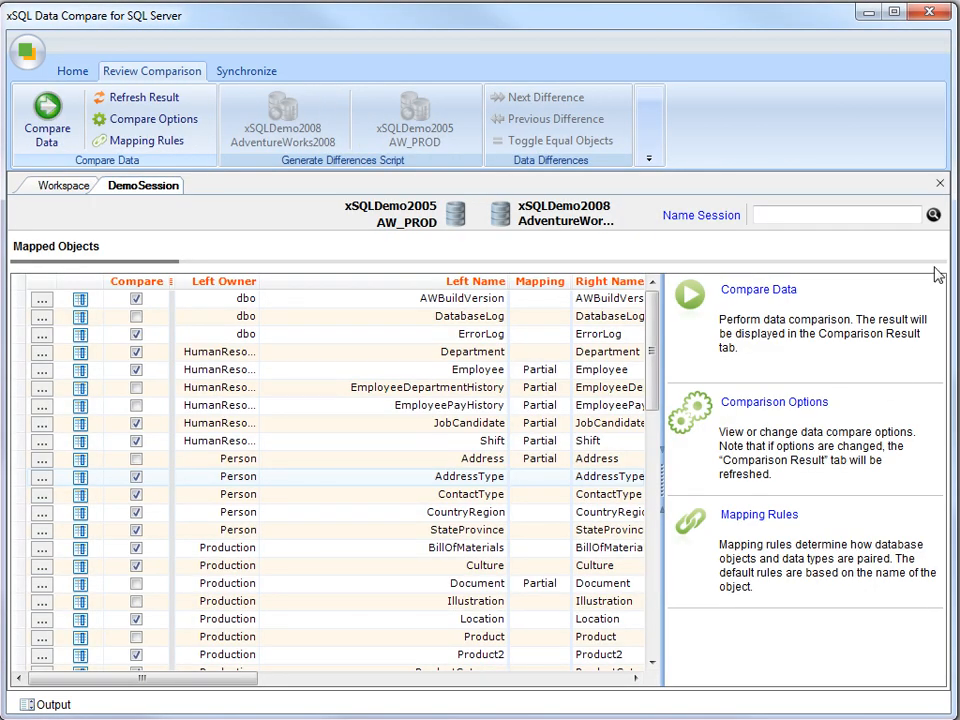
left_click(940, 183)
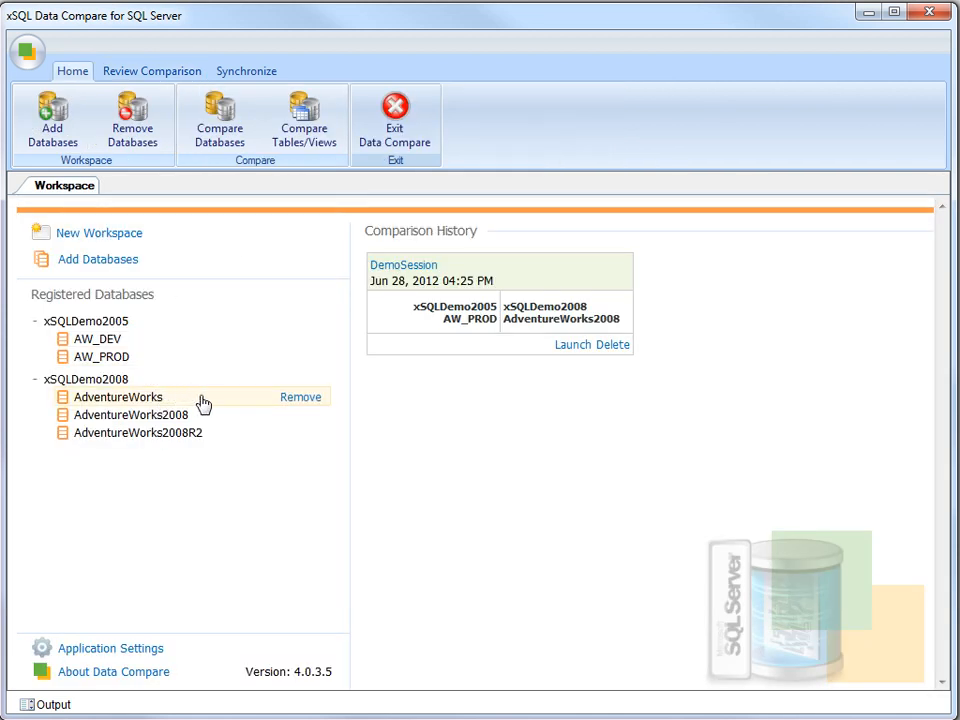
left_click(295, 400)
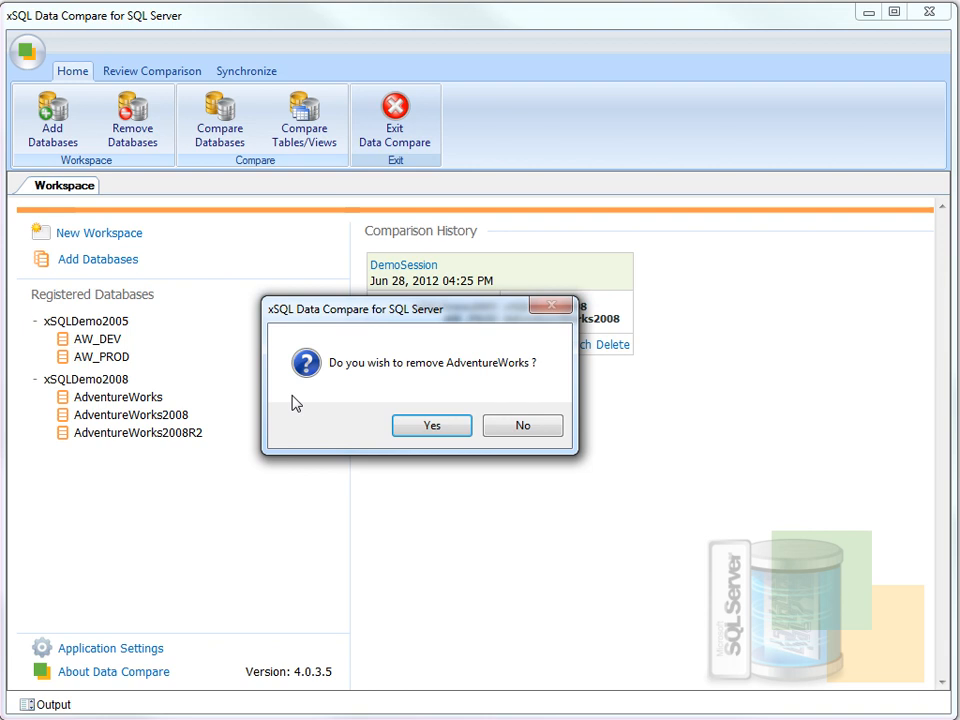
left_click(432, 426)
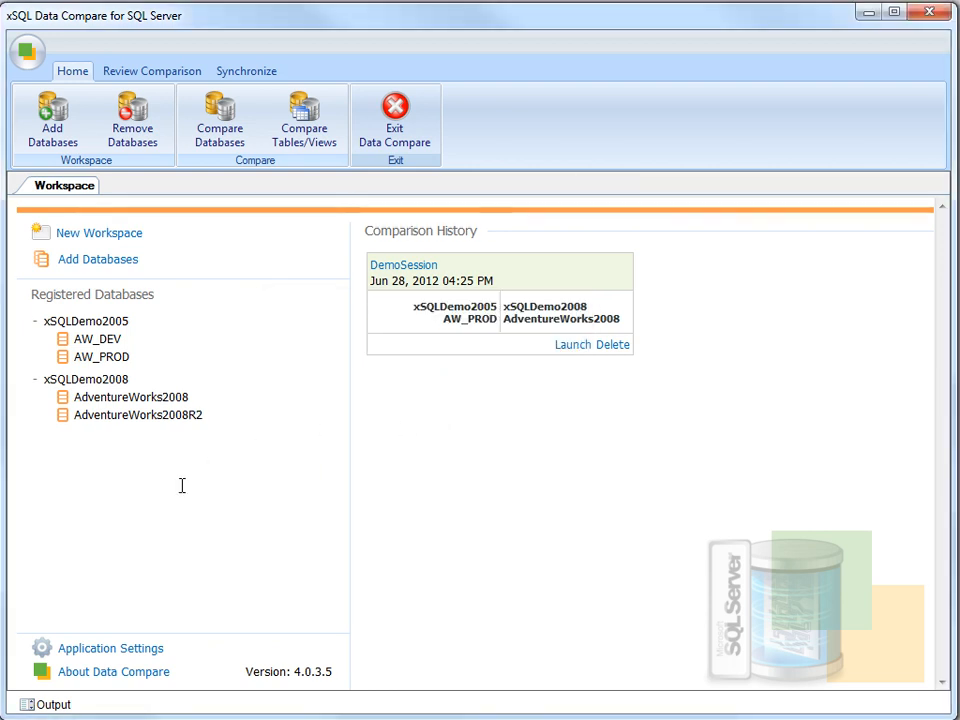